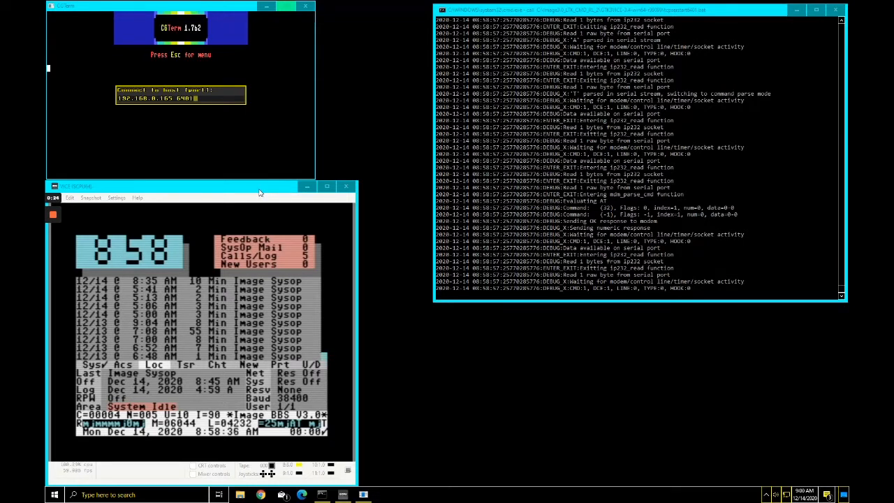
# Step: Connect the terminal to 192.168.0.165 port 6401 and get the 38400 connection confirmed
pyautogui.click(239, 8)
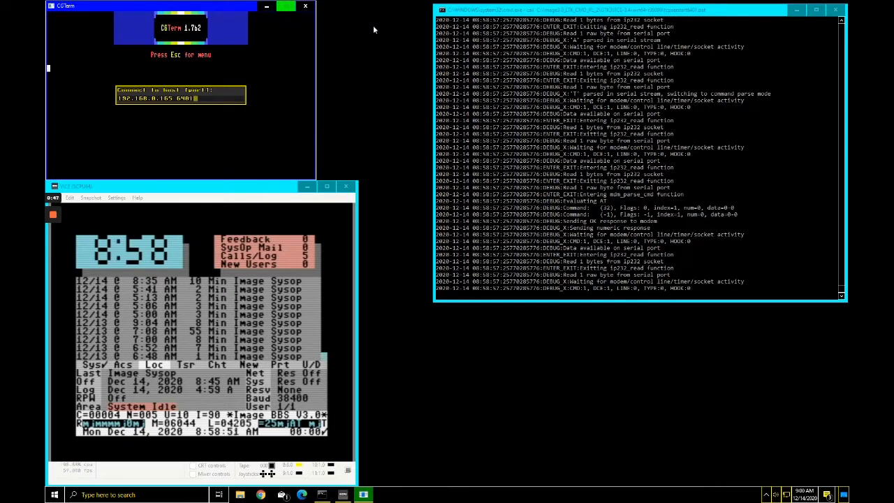
pyautogui.press('Return')
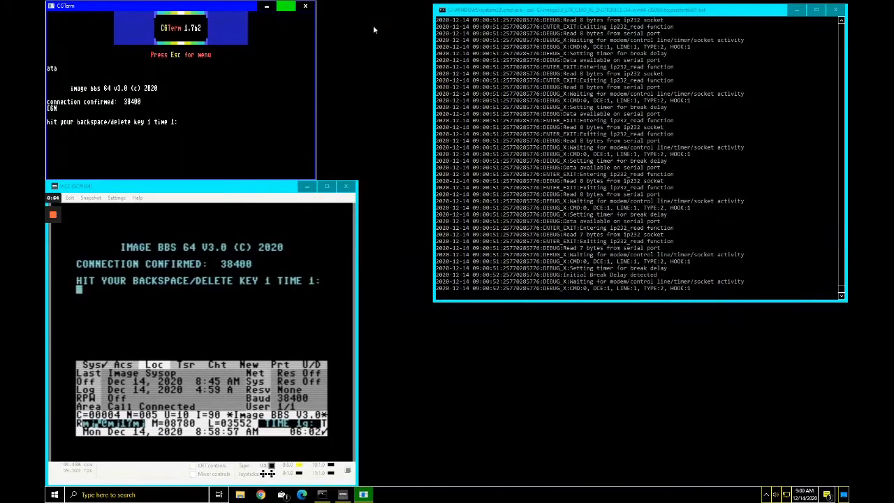
# Step: Pass the one-time delete-key check and answer Y for 80 columns
pyautogui.press('BackSpace')
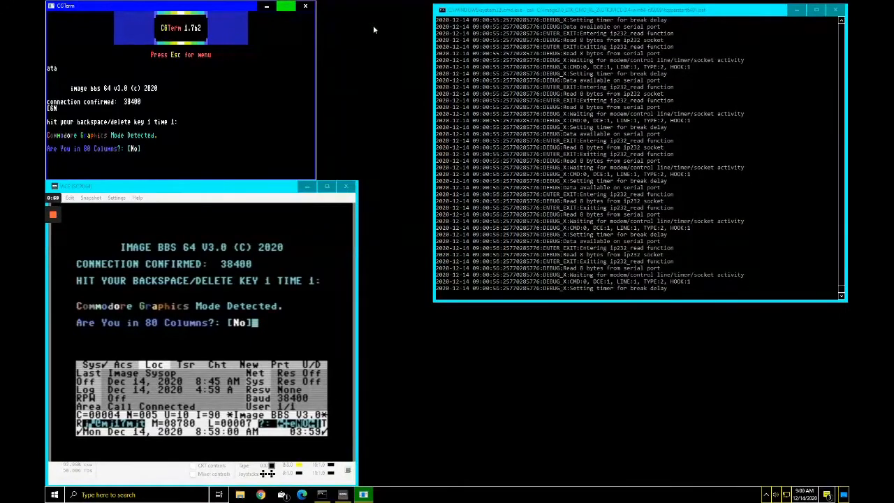
pyautogui.press('y')
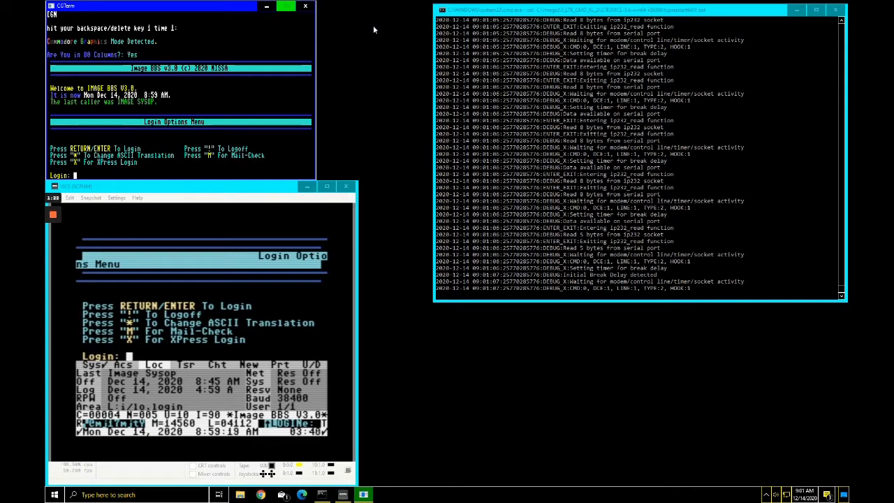
# Step: Attempt SysOp instant login as account 1 with the password, which is rejected
pyautogui.press('i')
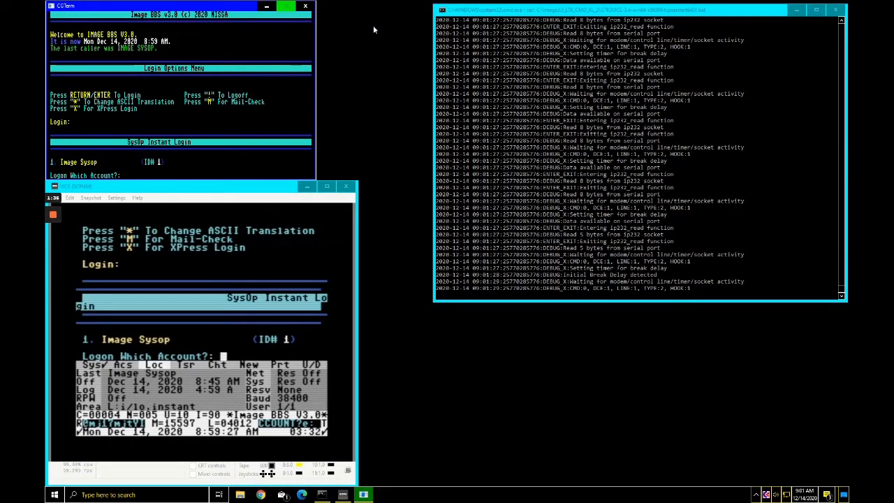
pyautogui.write('1')
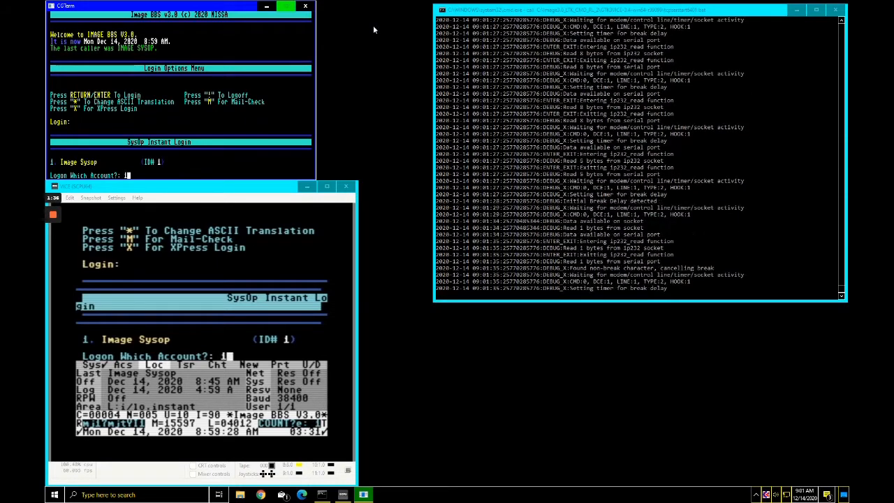
pyautogui.press('Return')
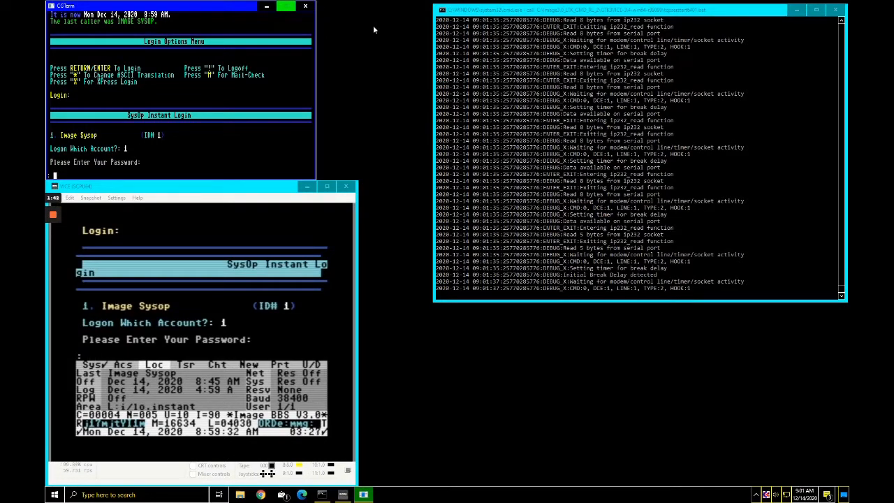
pyautogui.write('XXX')
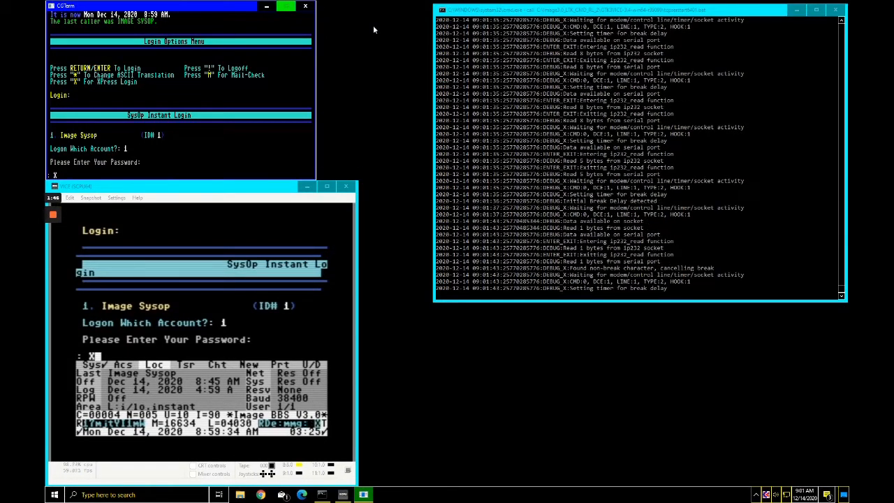
pyautogui.write('XX')
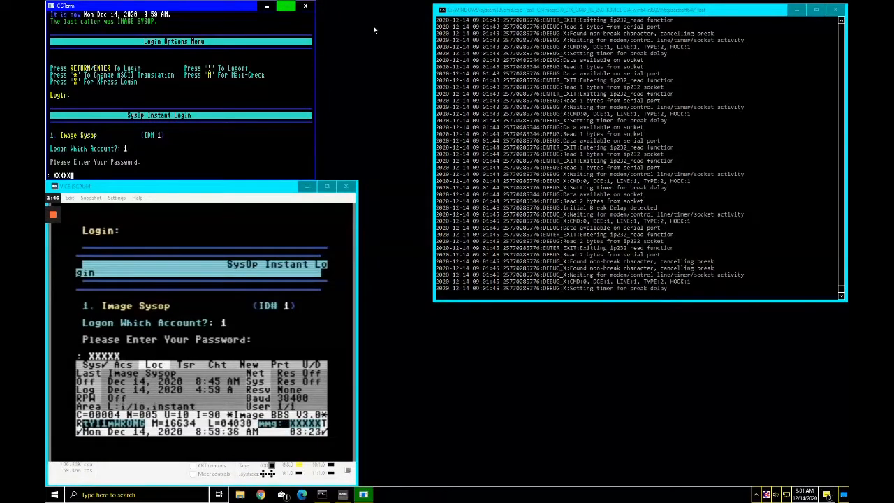
pyautogui.press('Return')
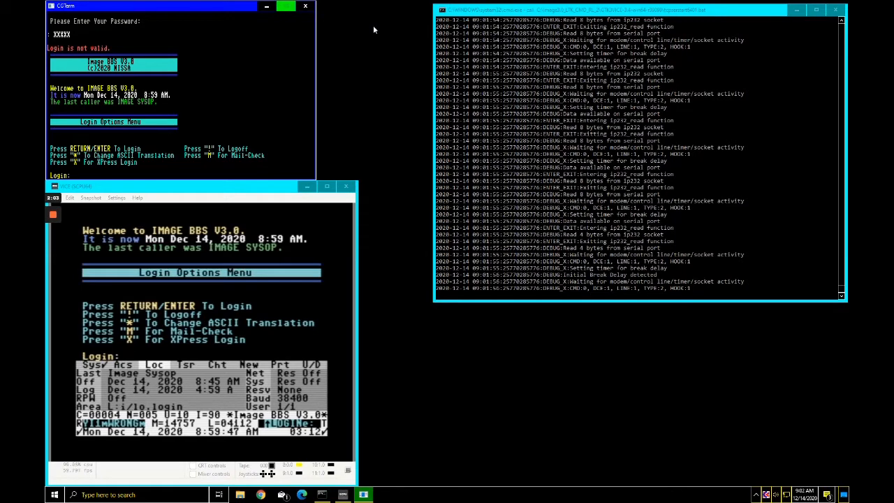
# Step: Log in with login ID 1 and the account password
pyautogui.press('Return')
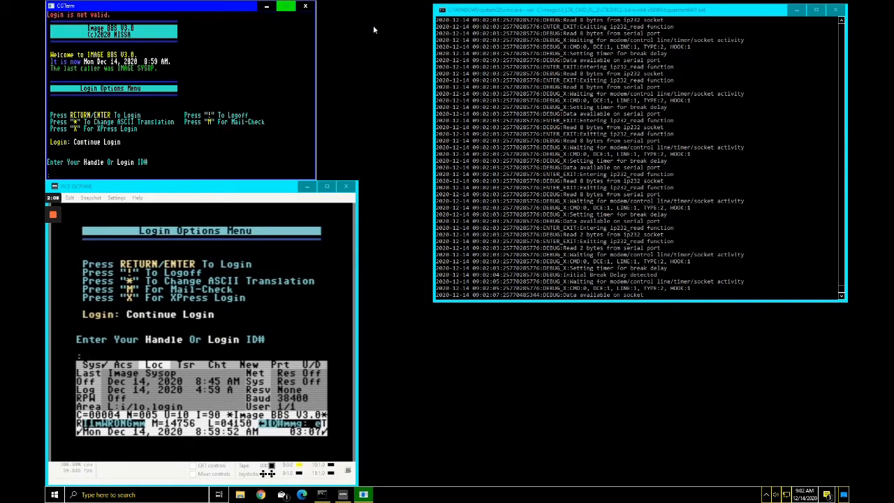
pyautogui.write('1')
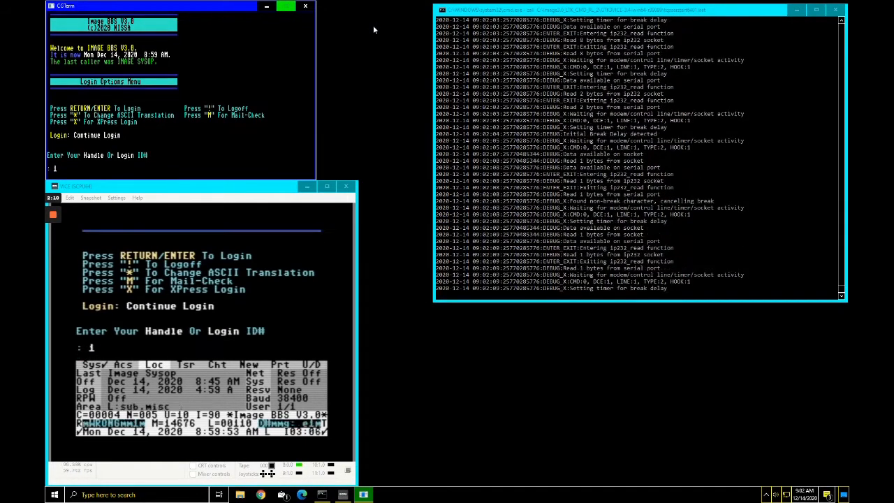
pyautogui.press('Return')
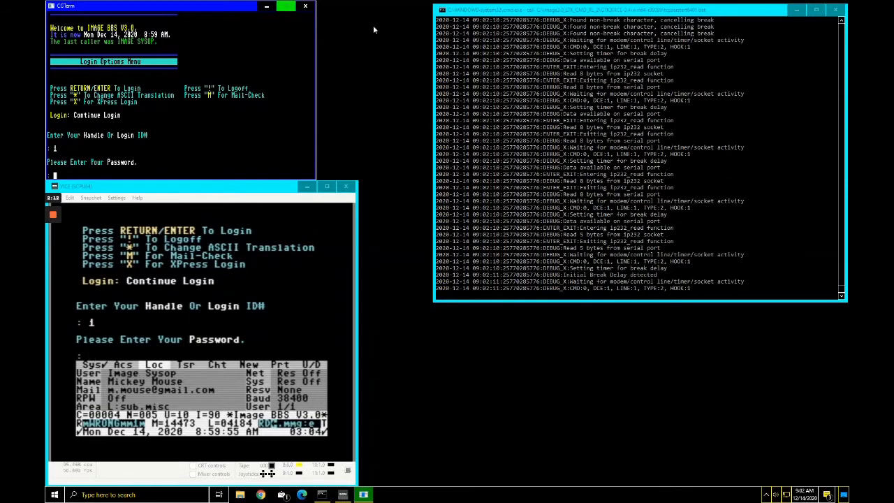
pyautogui.write('pass')
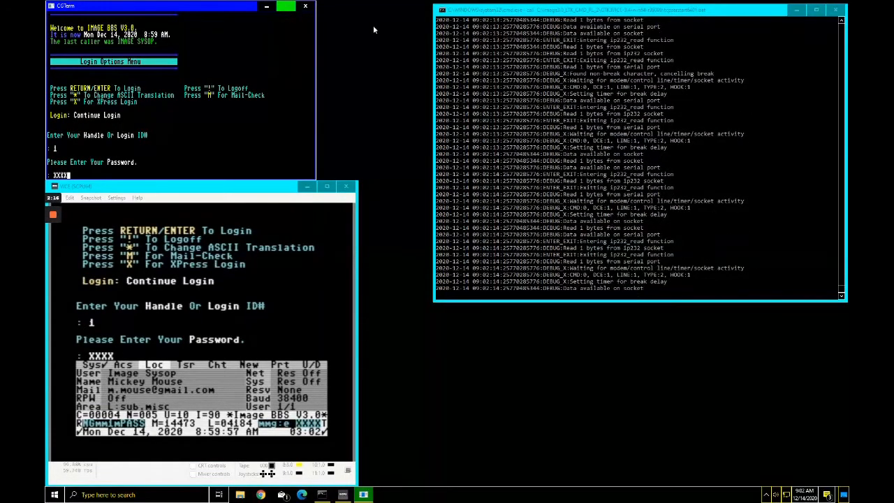
pyautogui.press('Return')
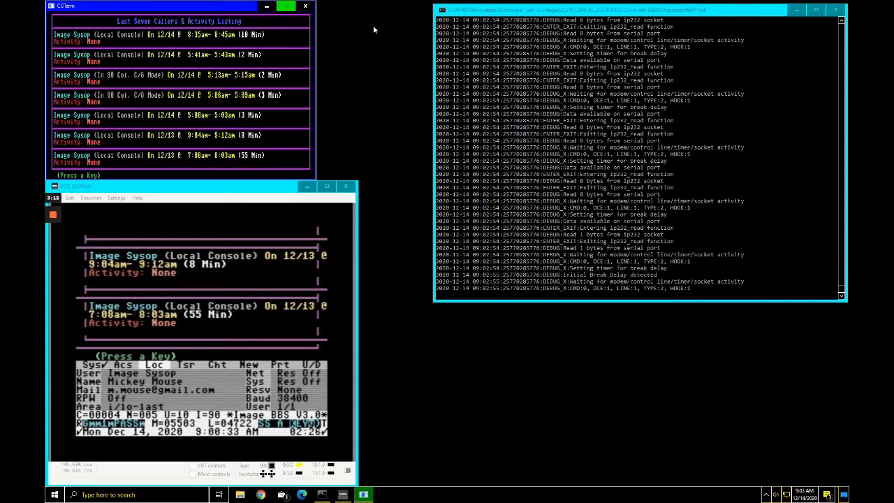
# Step: Continue past the last callers listing and user status screen to the Logon Menu
pyautogui.press('Return')
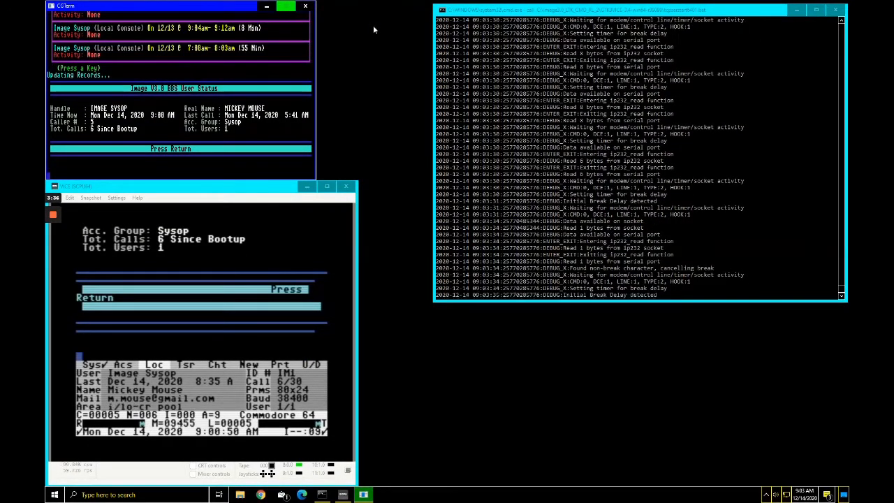
pyautogui.press('Return')
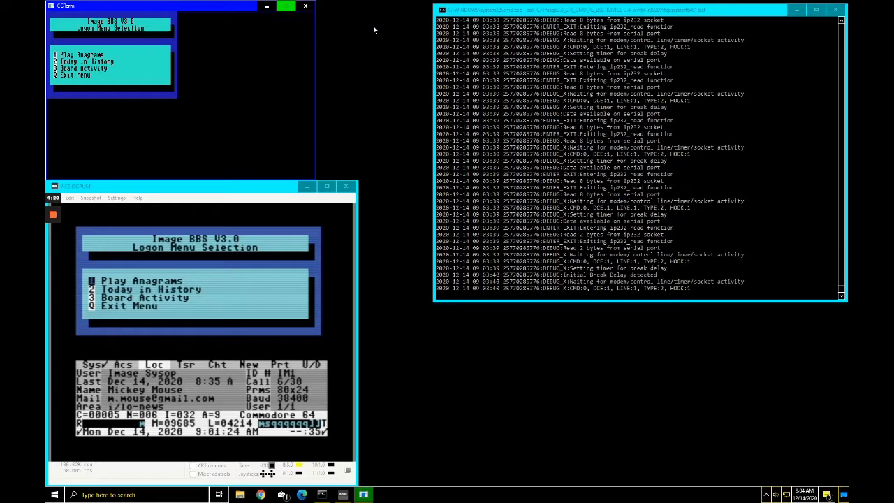
pyautogui.press('3')
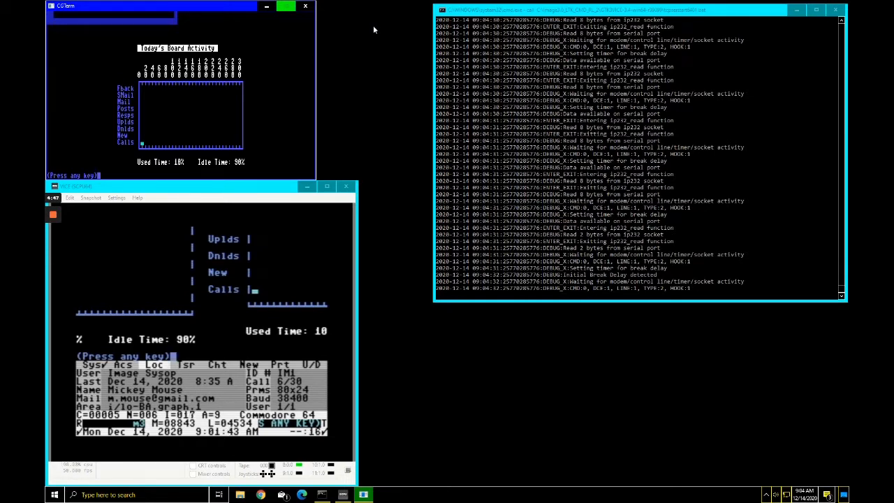
pyautogui.press('Return')
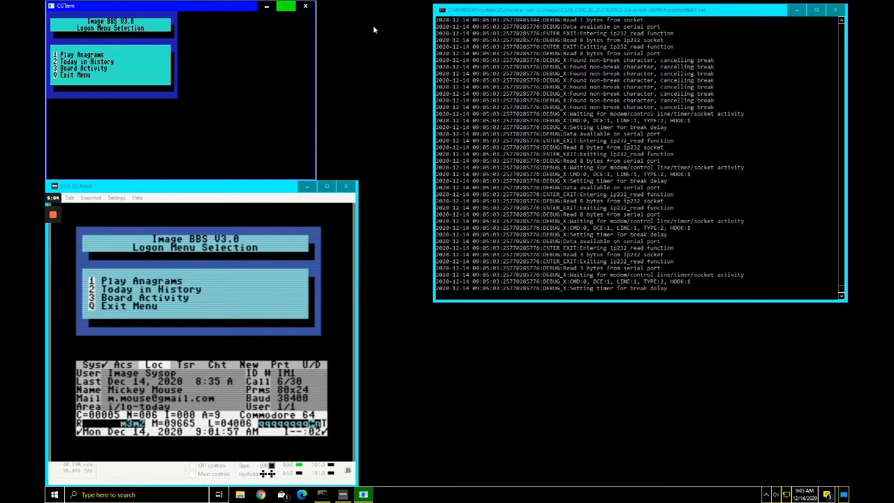
pyautogui.press('2')
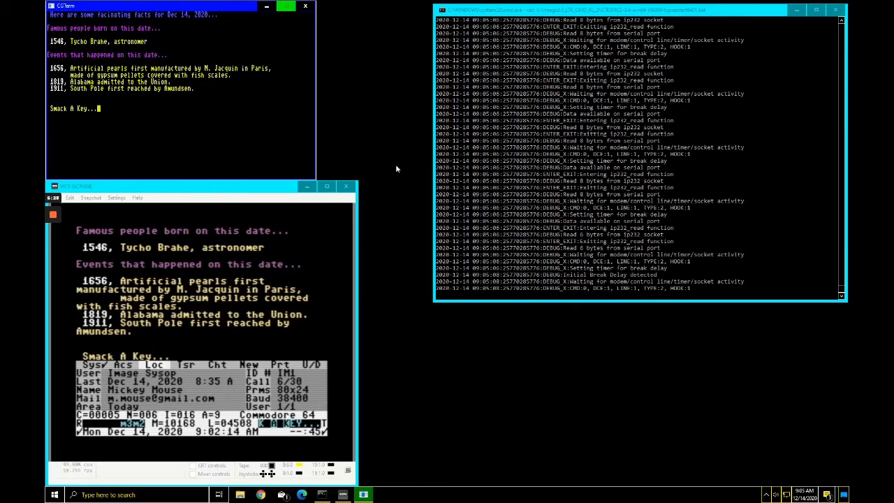
pyautogui.press('Return')
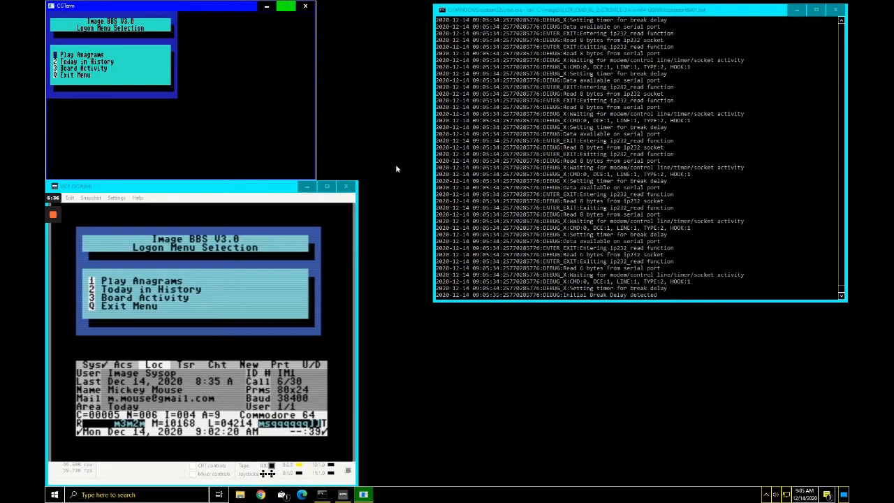
pyautogui.press('1')
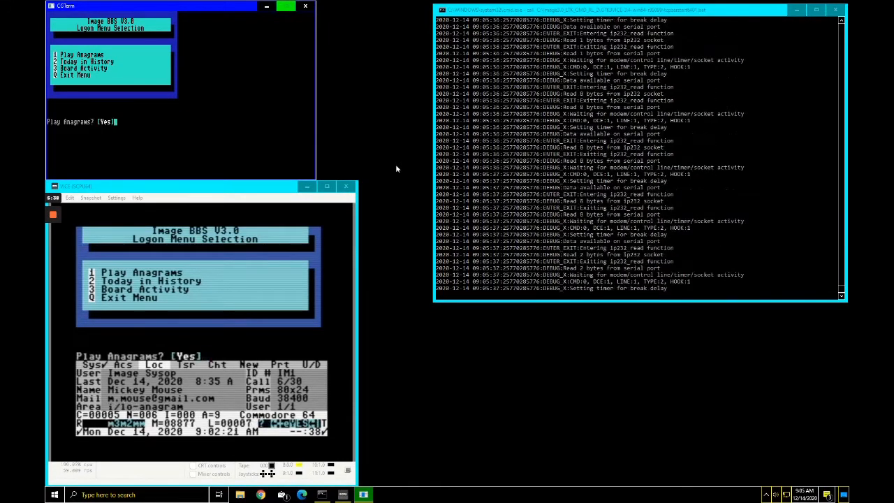
pyautogui.press('Return')
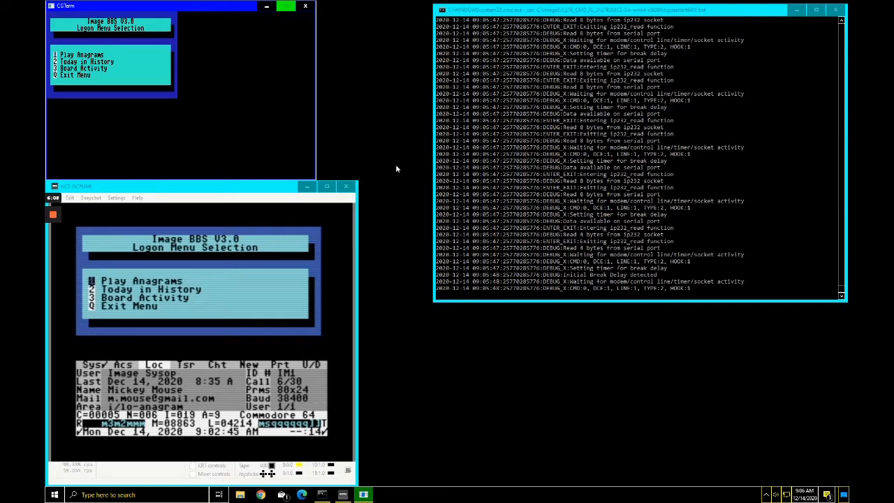
# Step: Quit the logon menu, turn local mode on with ZZ, and open View Feedback with VF
pyautogui.press('q')
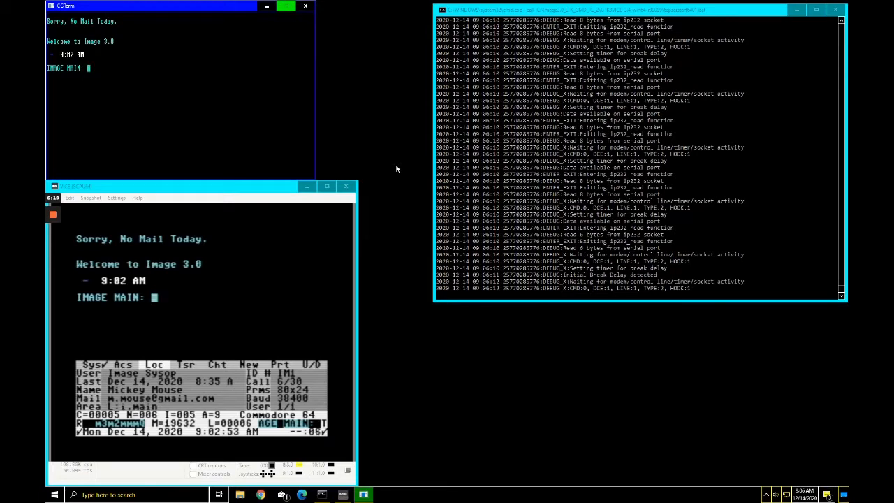
pyautogui.write('ZZ')
pyautogui.press('Return')
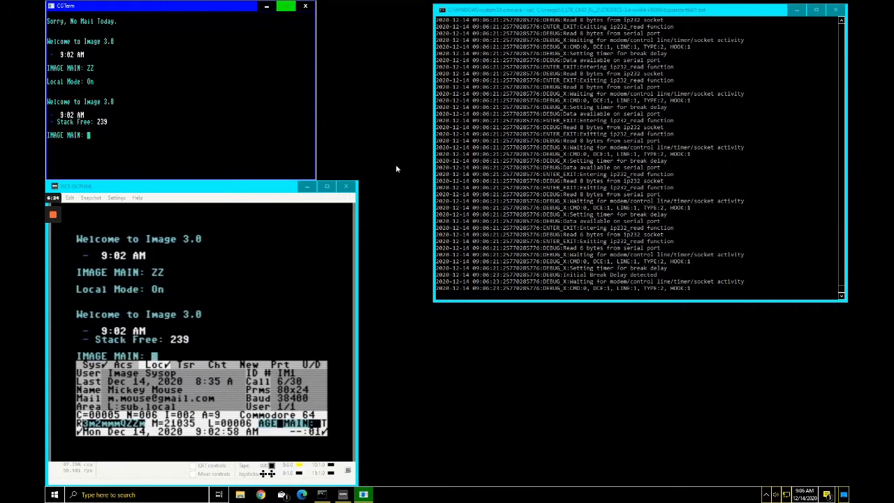
pyautogui.write('VF')
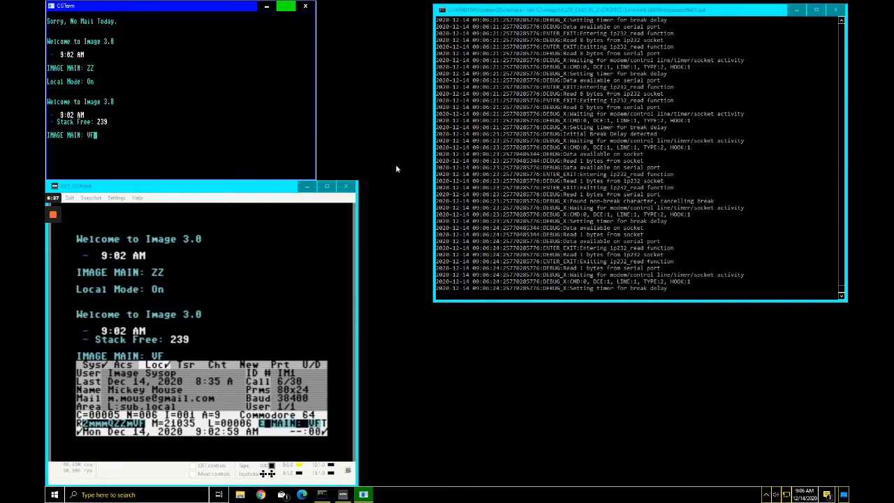
pyautogui.press('Return')
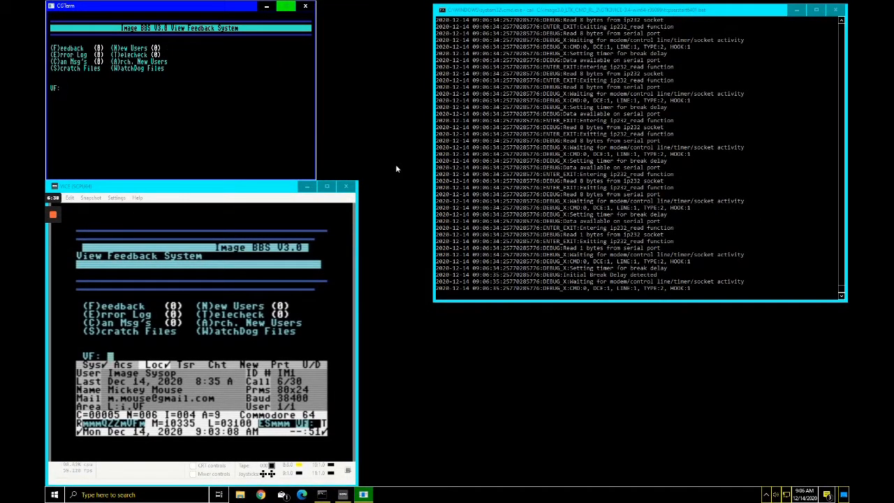
# Step: Quit the View Feedback System back to the IMAGE MAIN prompt
pyautogui.press('q')
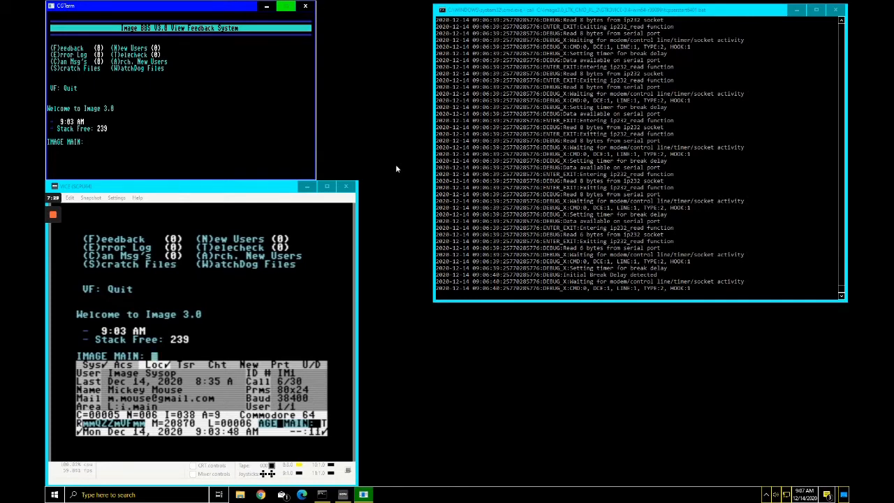
# Step: Enter NF to reach News-Maint, which reports no system news files
pyautogui.write('NF')
pyautogui.press('Return')
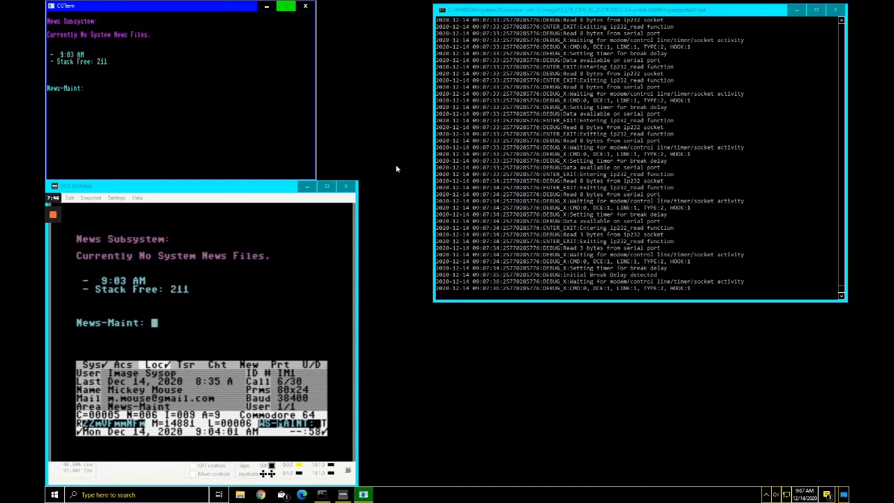
# Step: Run the DR1 directory command and list news files matching n.*
pyautogui.write('DR1')
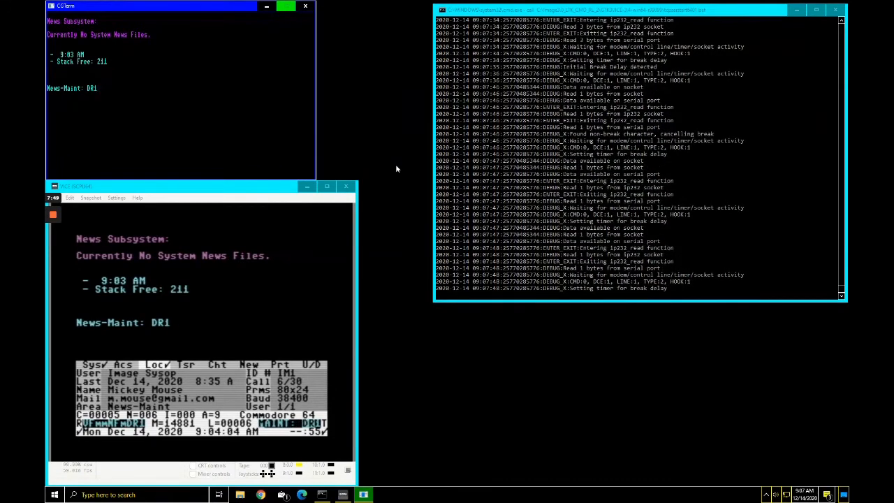
pyautogui.press('Return')
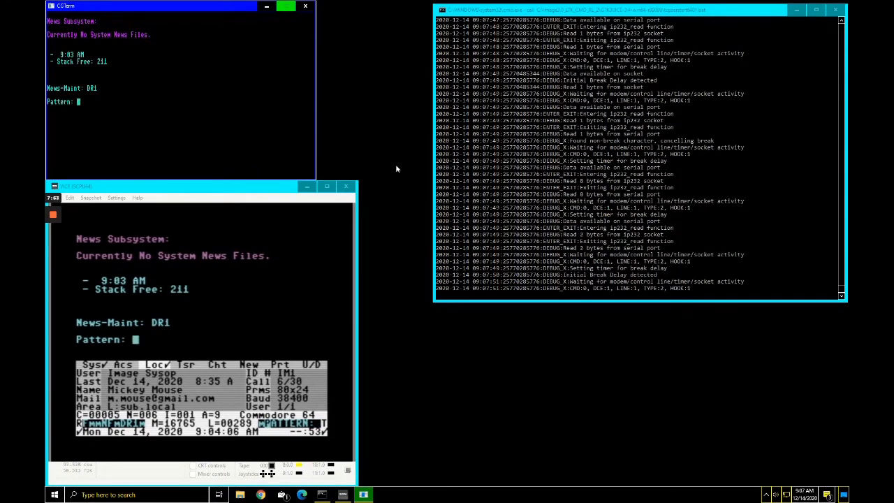
pyautogui.write('n.')
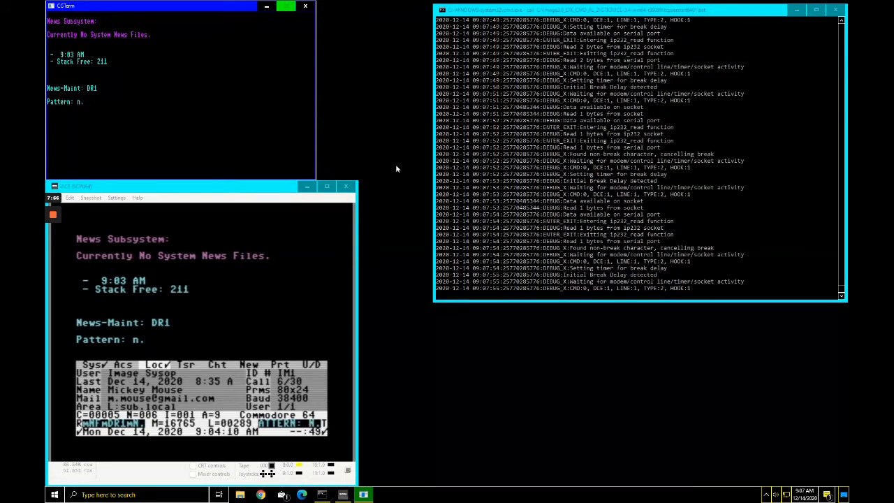
pyautogui.write('*')
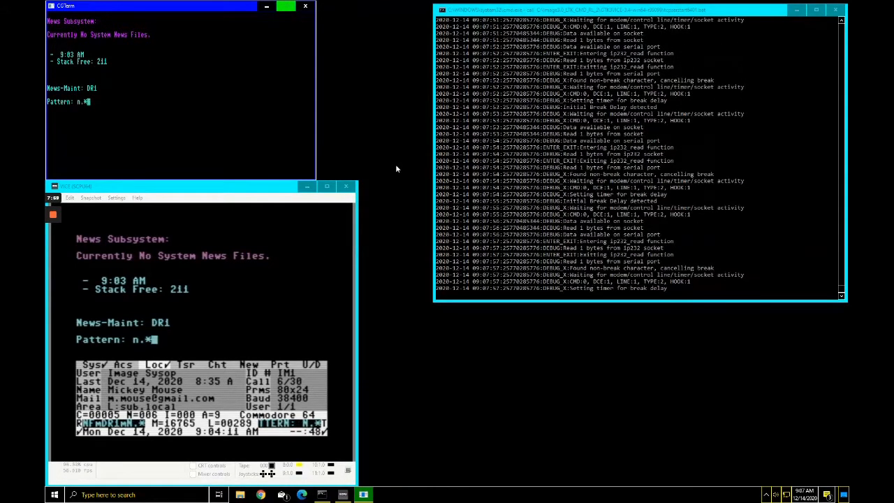
pyautogui.press('Return')
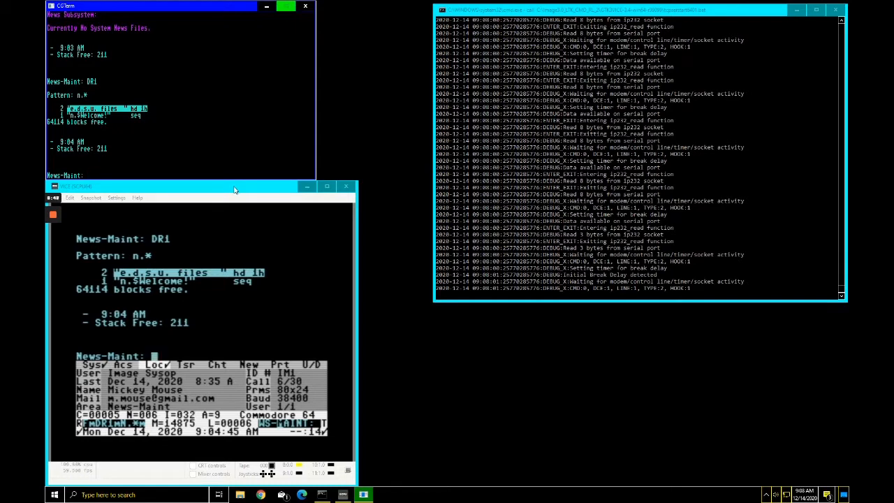
# Step: Add a news item titled $Welcome! with access level 1023, opening the message editor
pyautogui.moveTo(55, 215)
pyautogui.click(53, 249)
pyautogui.write('A')
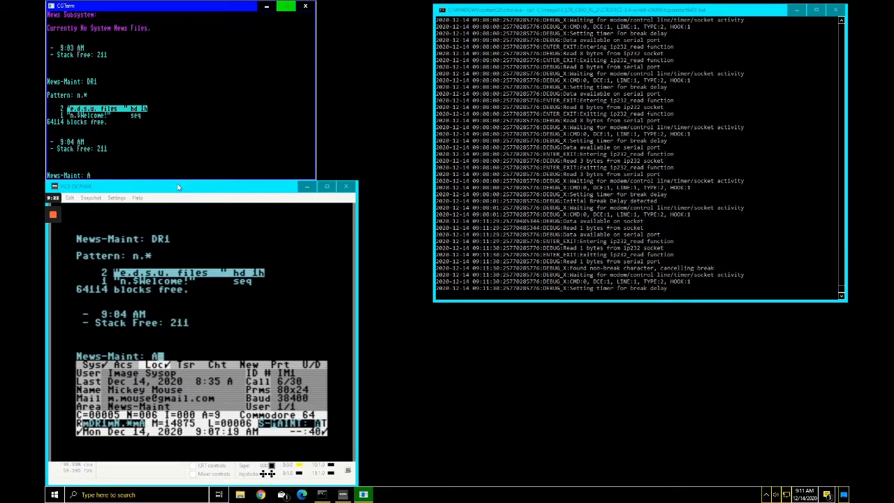
pyautogui.press('Return')
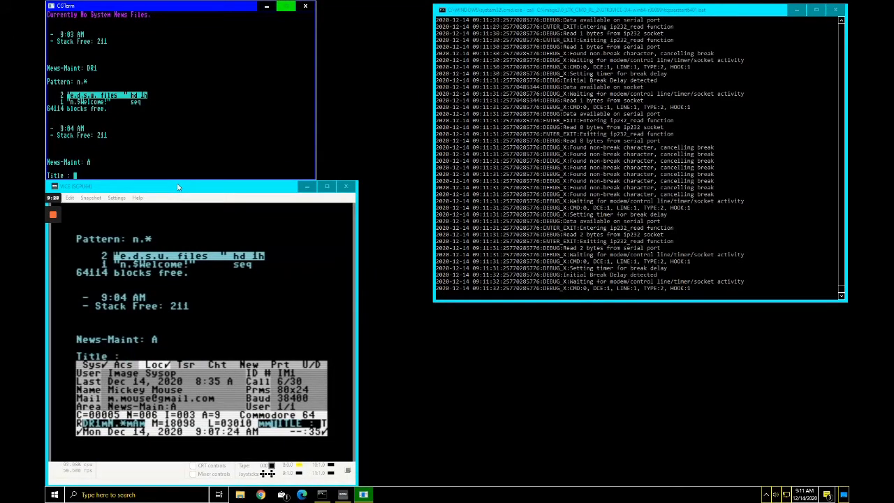
pyautogui.write('$')
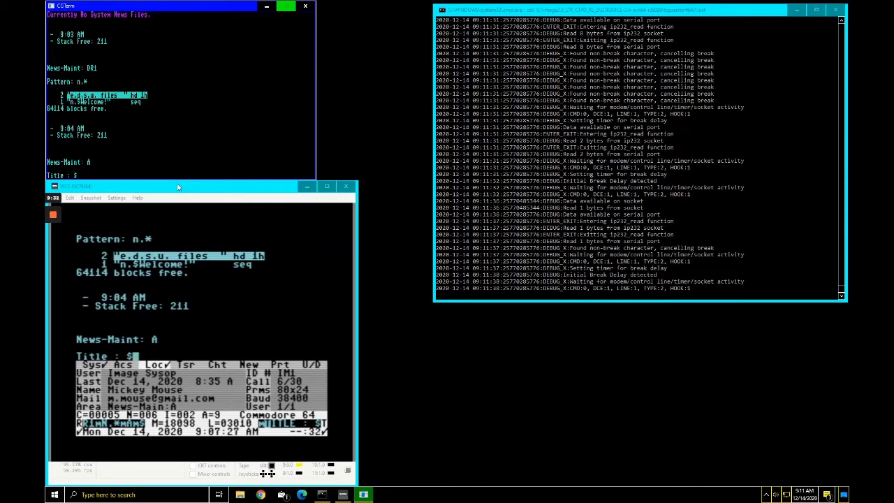
pyautogui.write('W')
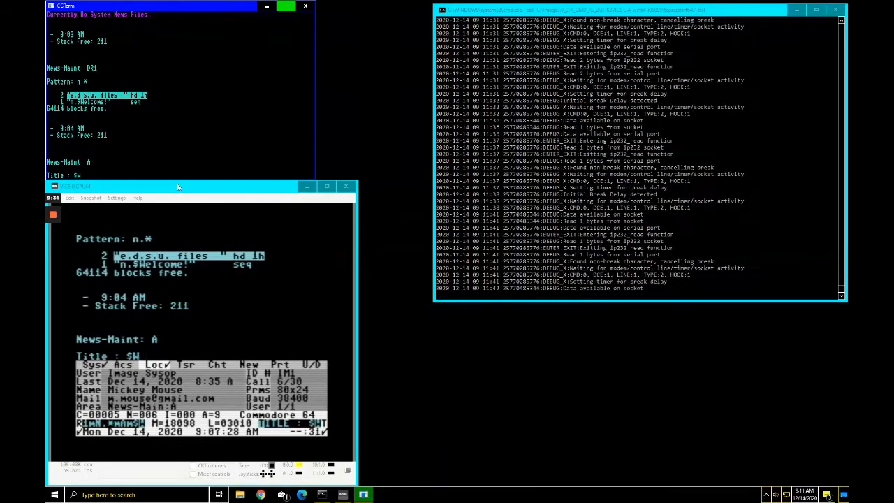
pyautogui.write('elcome')
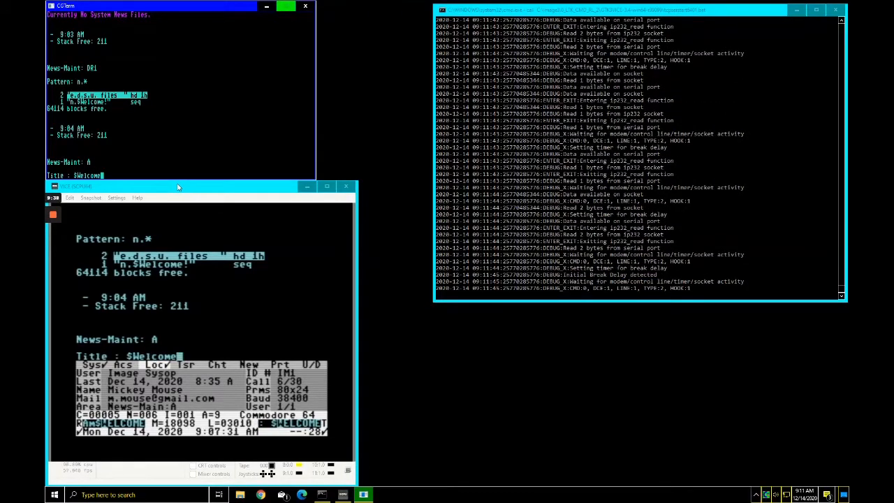
pyautogui.write('!')
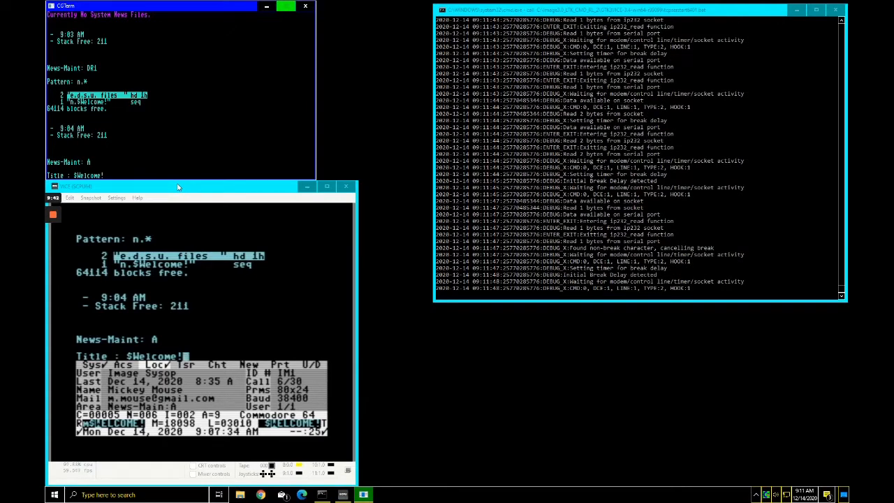
pyautogui.press('Return')
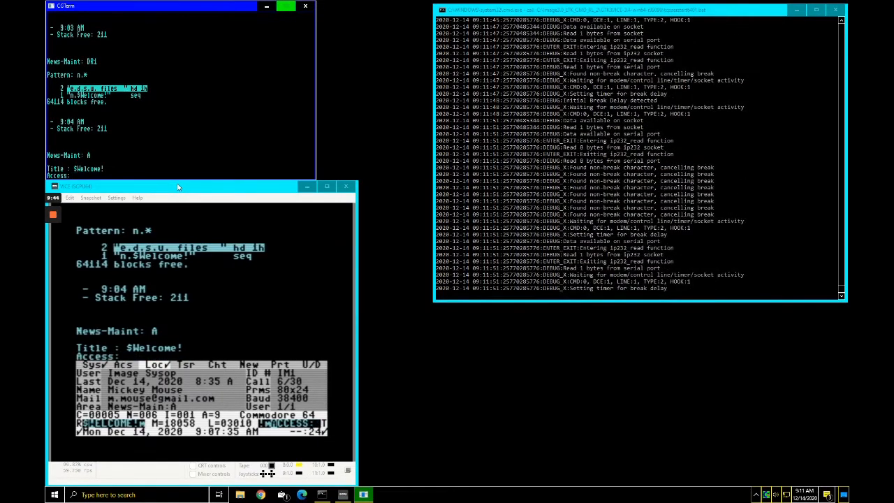
pyautogui.write('1023')
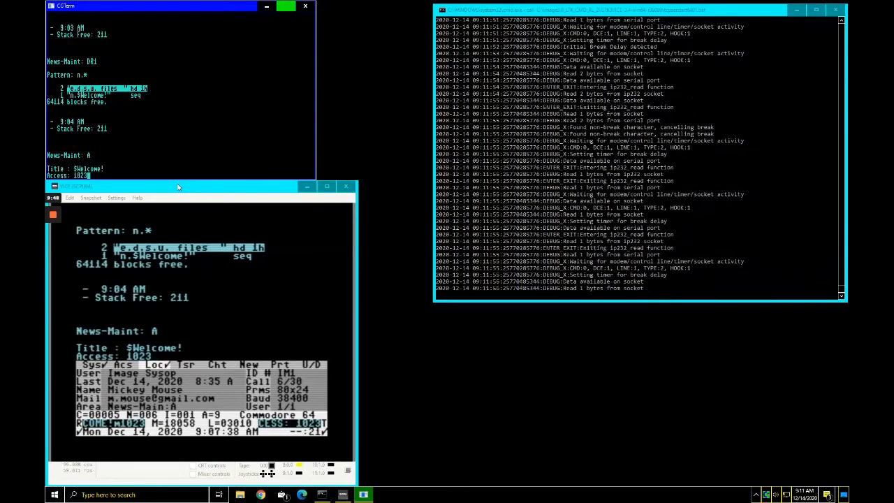
pyautogui.press('Return')
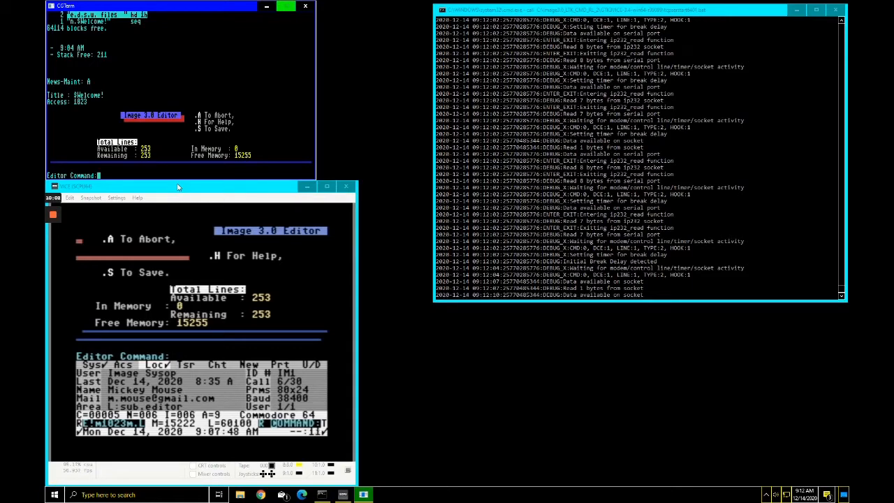
# Step: Load the file n.$Welcome! from drive 1 into the editor with Get File
pyautogui.press('g')
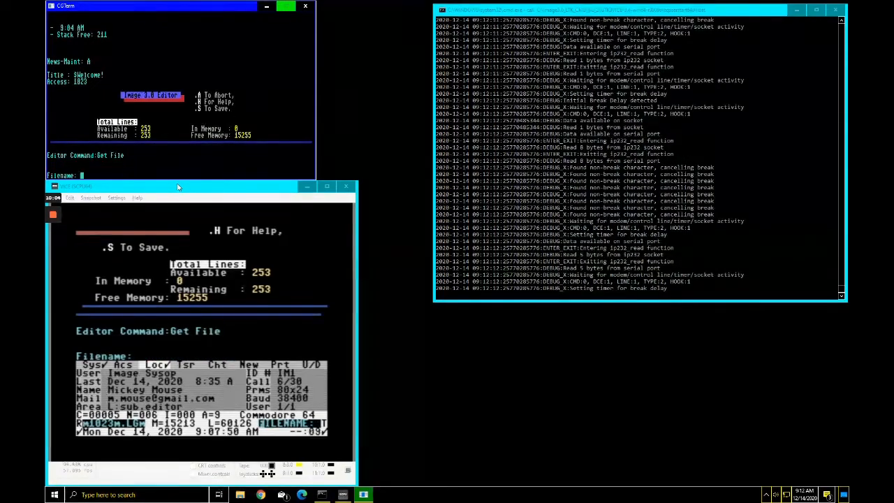
pyautogui.write('n.$')
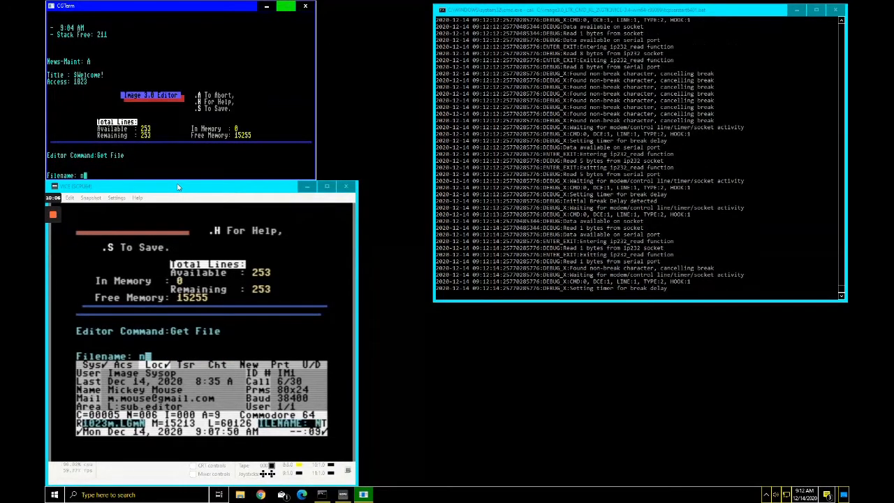
pyautogui.write('Welcome!')
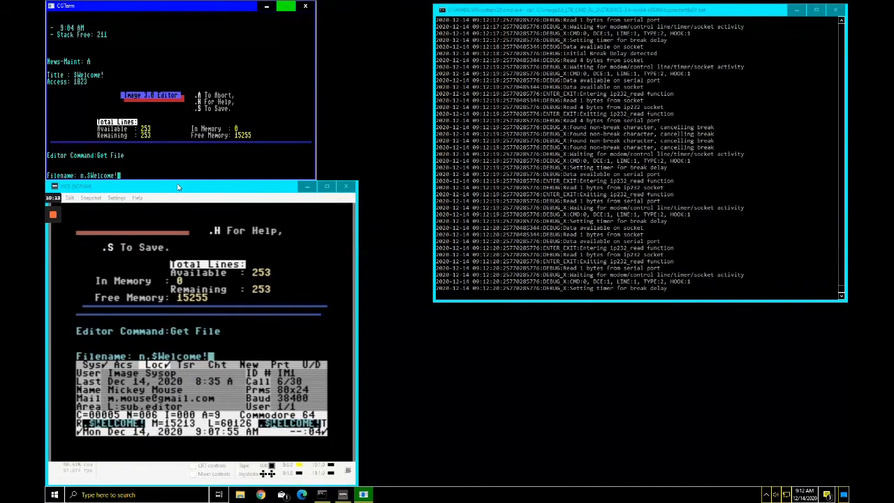
pyautogui.press('Return')
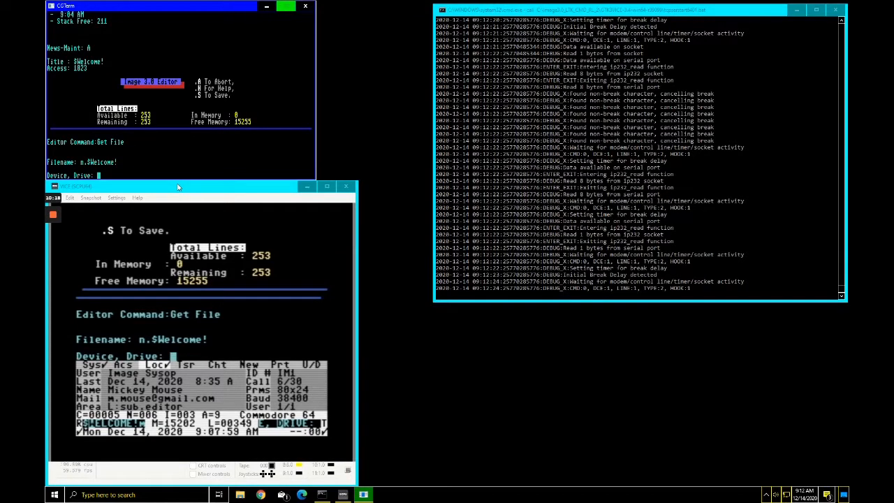
pyautogui.write('1')
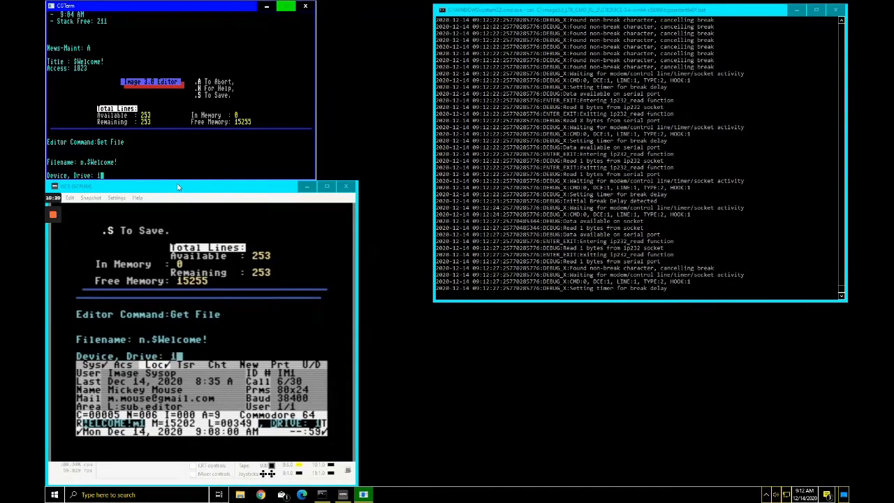
pyautogui.press('Return')
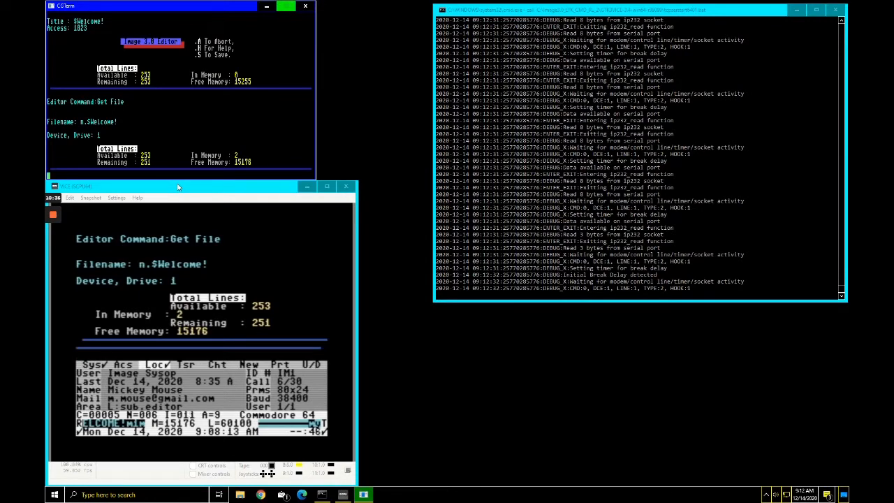
# Step: Preview the $Welcome! text with MCI Read, then save it with .s
pyautogui.press('.')
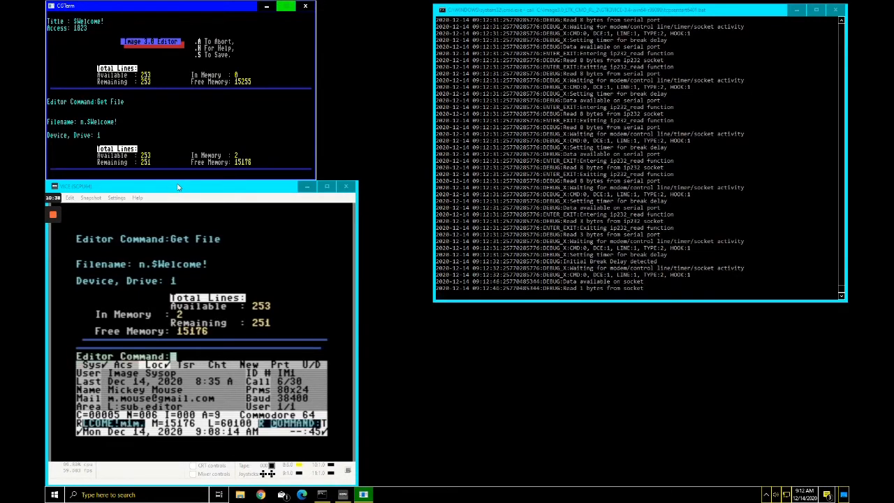
pyautogui.press('m')
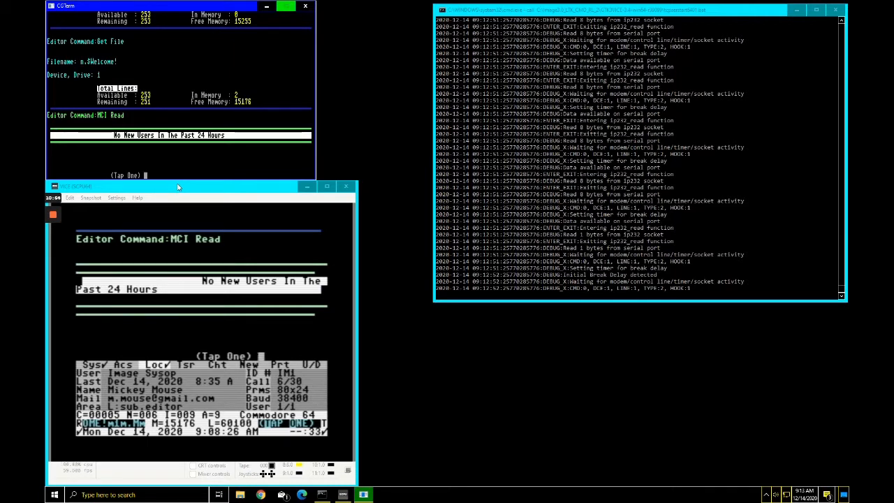
pyautogui.press('Return')
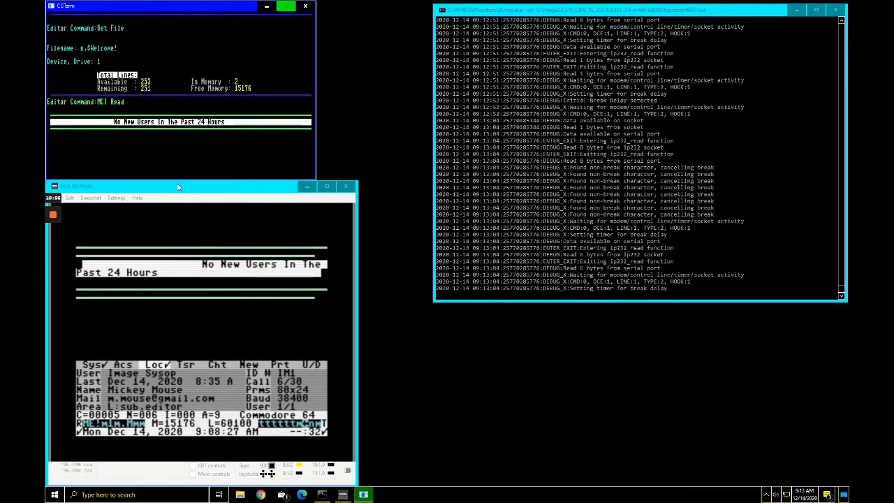
pyautogui.write('.')
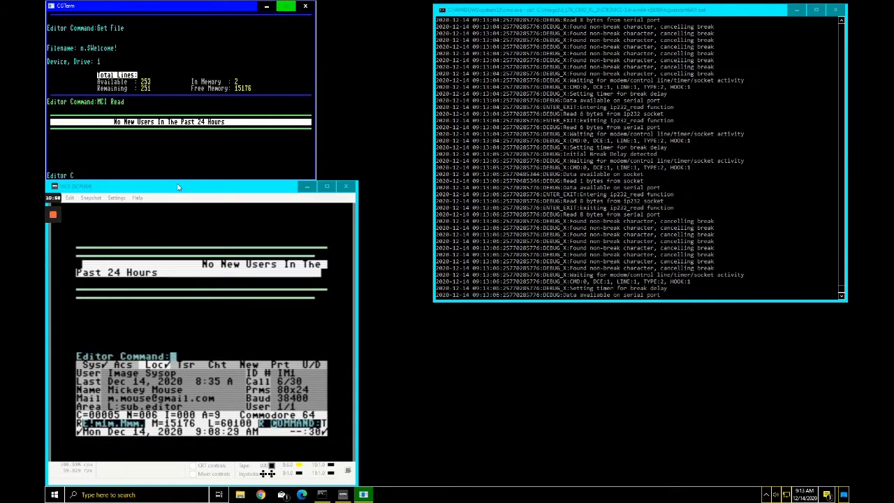
pyautogui.write('s')
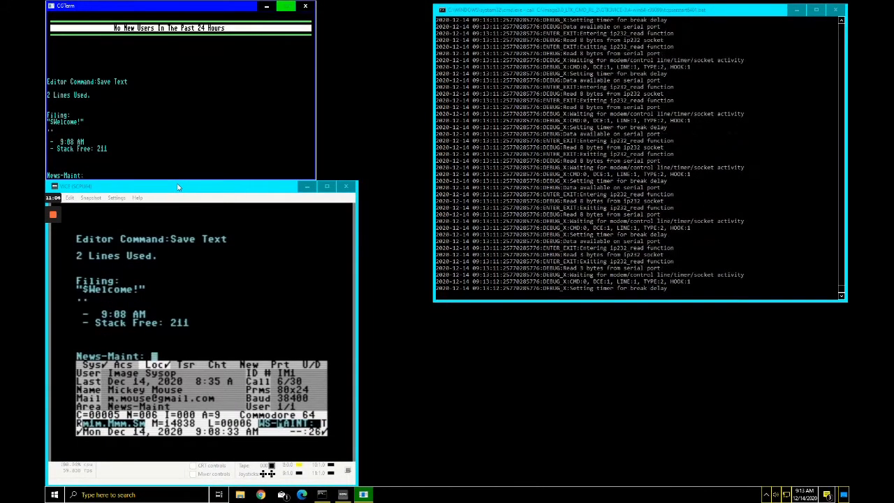
# Step: List the news items, showing #01 $Welcome! with access 1023
pyautogui.press('l')
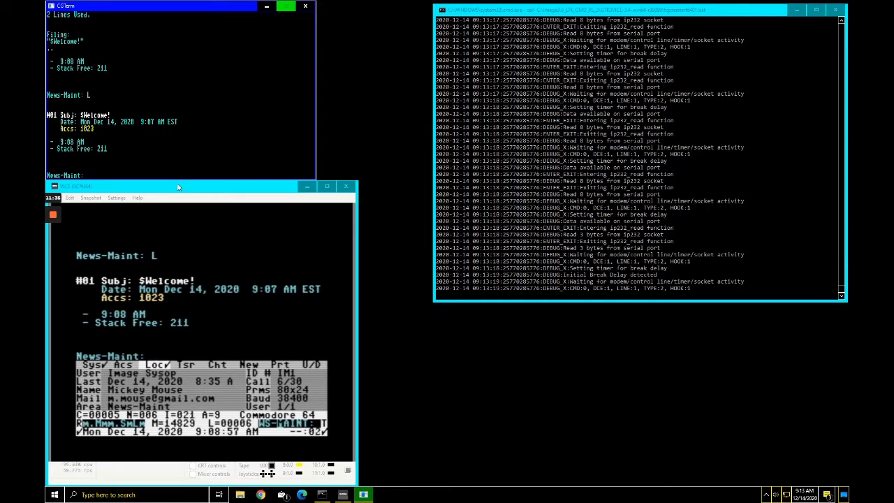
# Step: Add a news item titled 'New Image 3.0' with access level 1023
pyautogui.write('A')
pyautogui.press('Return')
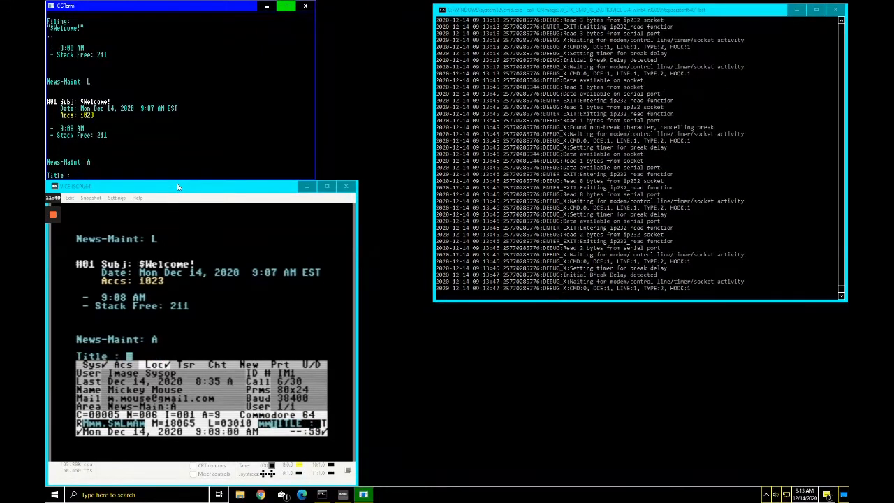
pyautogui.write('New Image 3.0')
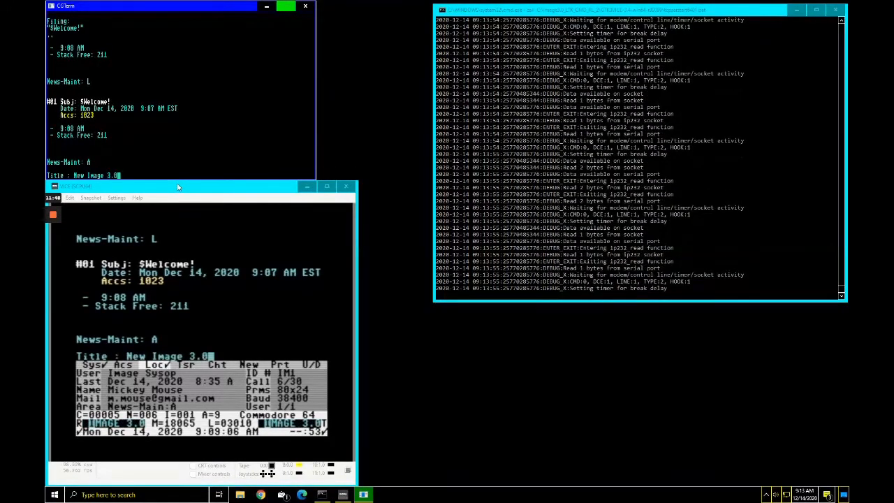
pyautogui.press('Return')
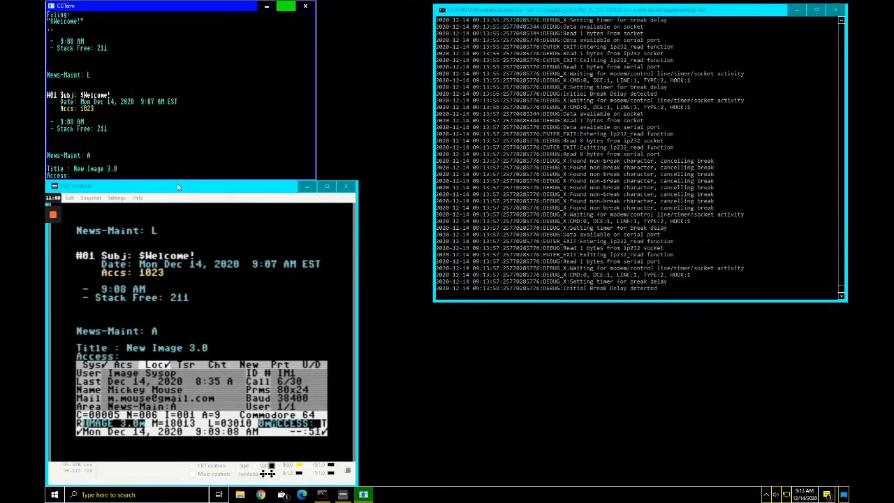
pyautogui.write('1023')
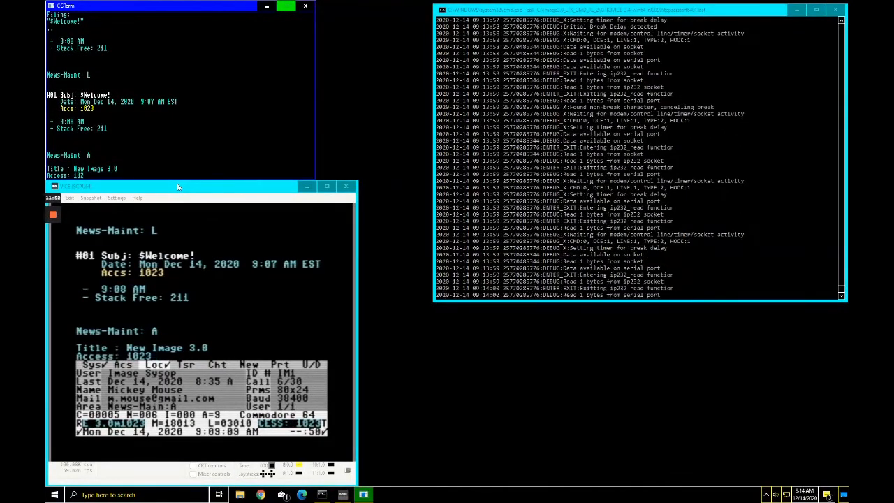
pyautogui.press('Return')
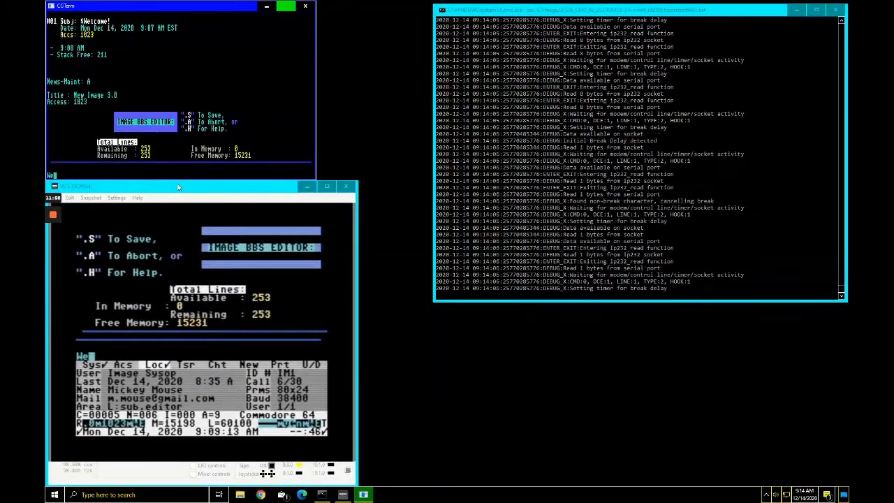
# Step: Type the 12/7/2020 release announcement, 'Hope you like it.' and 'Feedback welcome.', then preview with .m
pyautogui.write('Welcom')
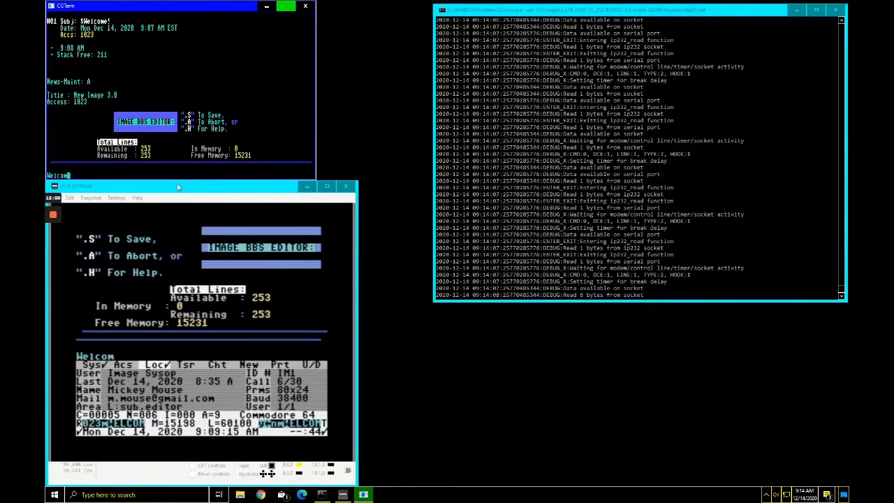
pyautogui.write('e to the new Image')
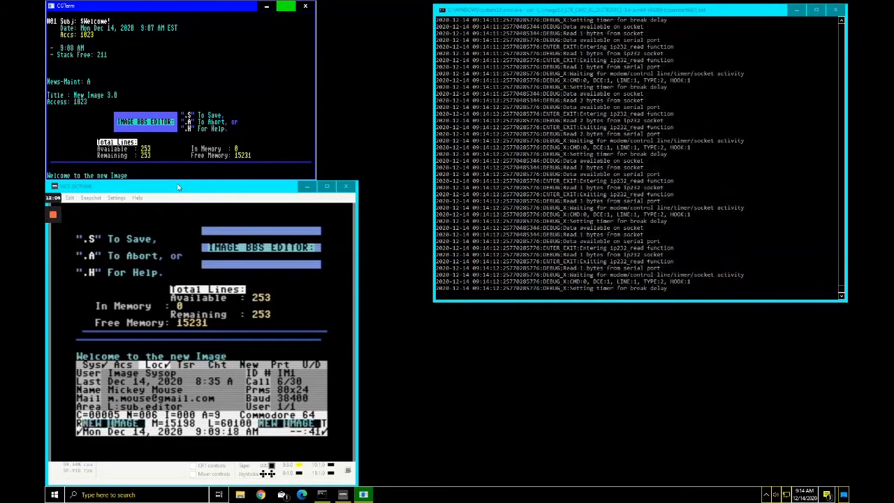
pyautogui.write(' 3.0')
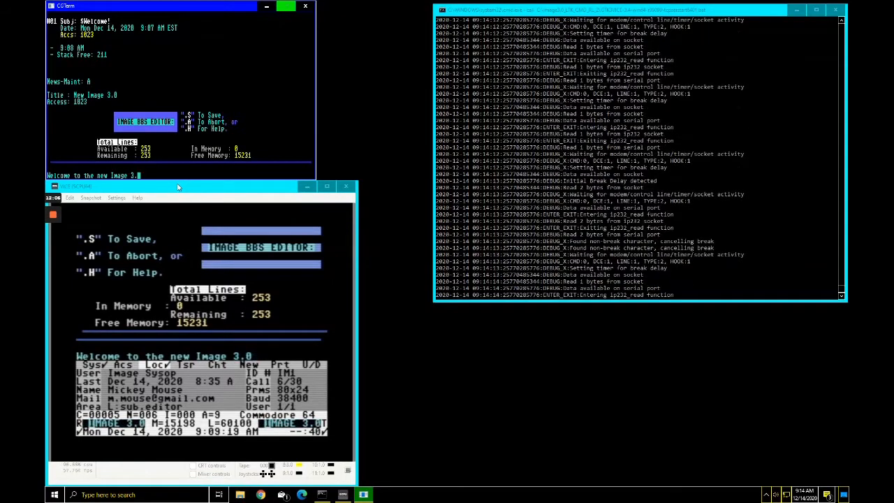
pyautogui.write(', r')
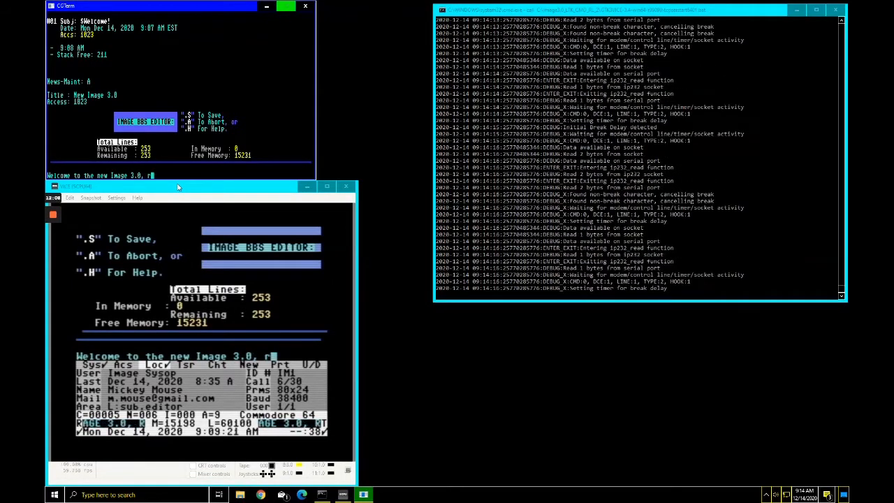
pyautogui.write('elease')
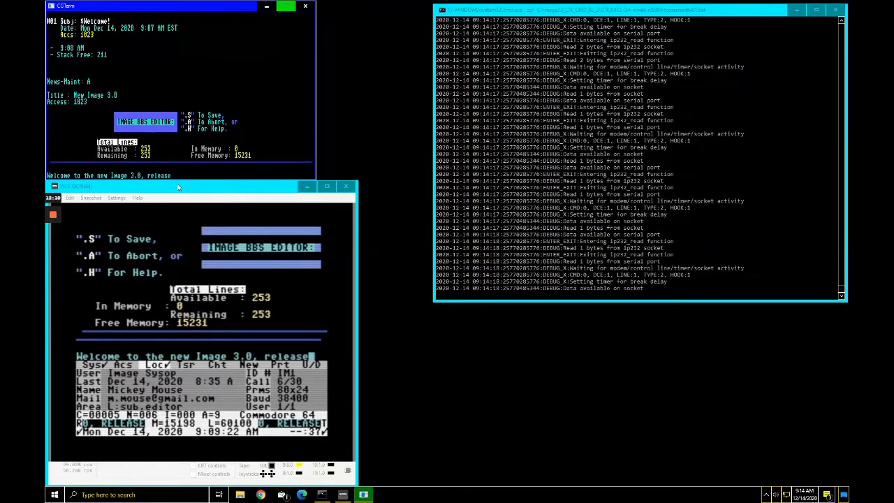
pyautogui.write('d to the pub')
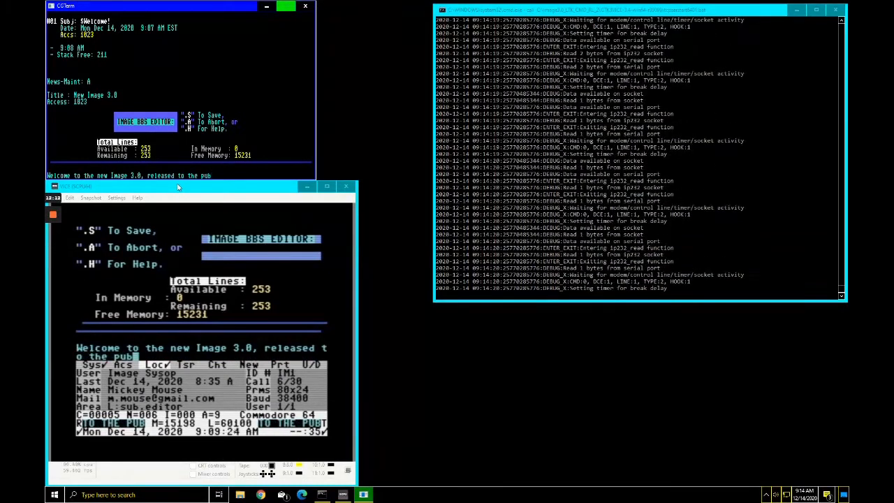
pyautogui.write('li')
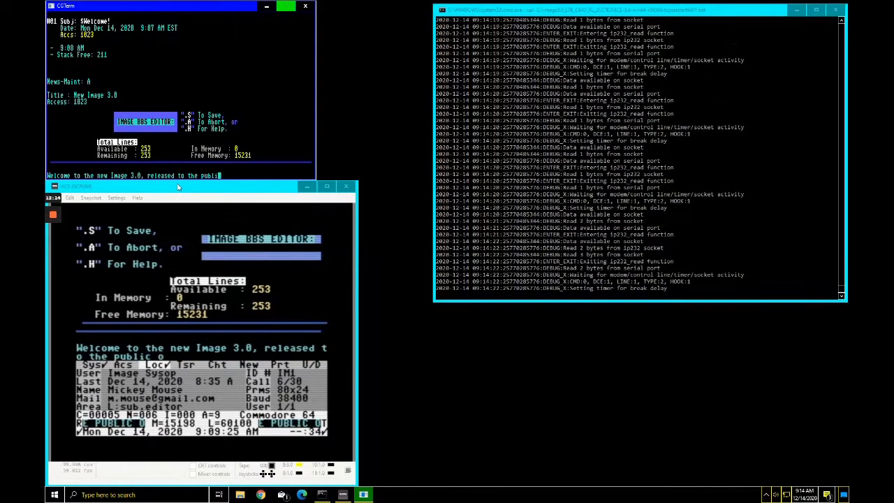
pyautogui.write('c on 12/7/')
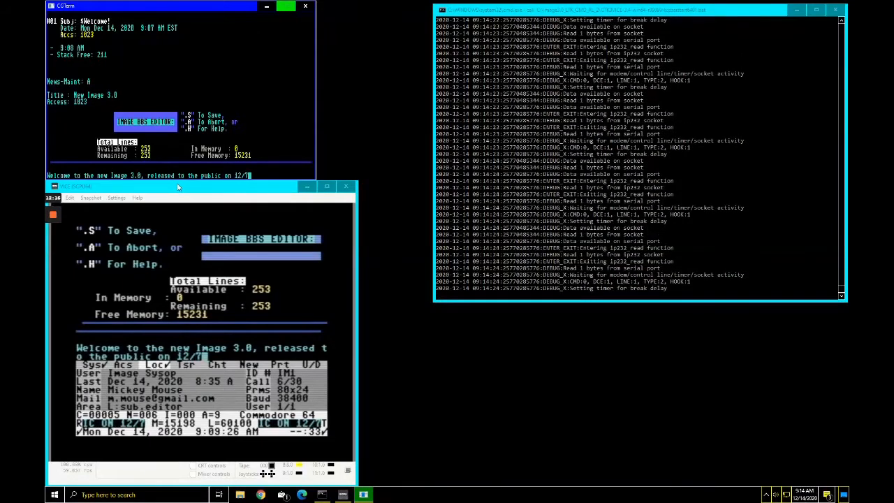
pyautogui.write('2020')
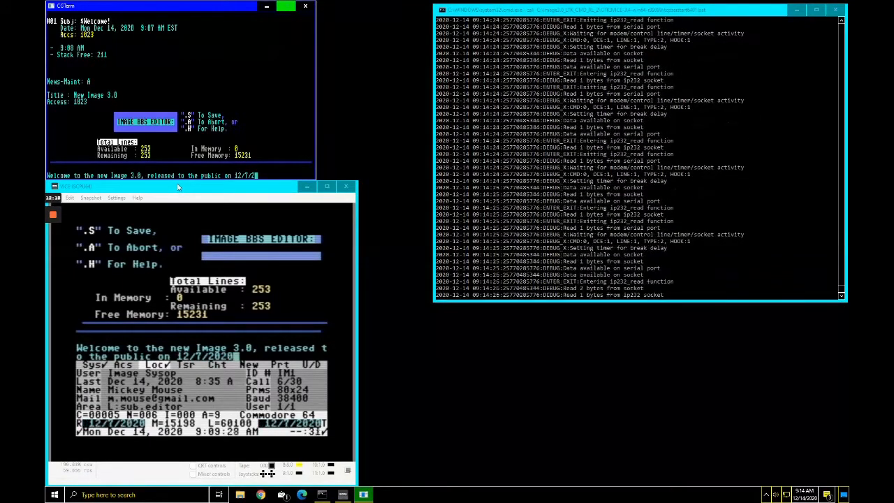
pyautogui.write('.')
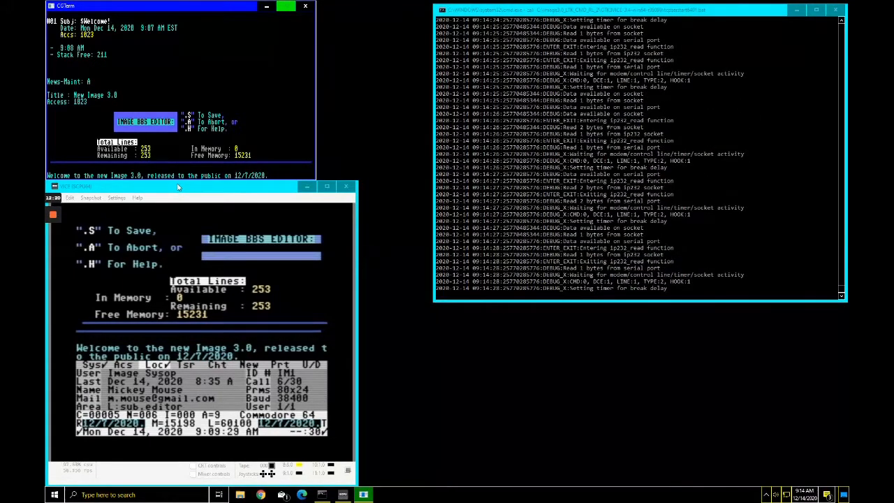
pyautogui.press('Return')
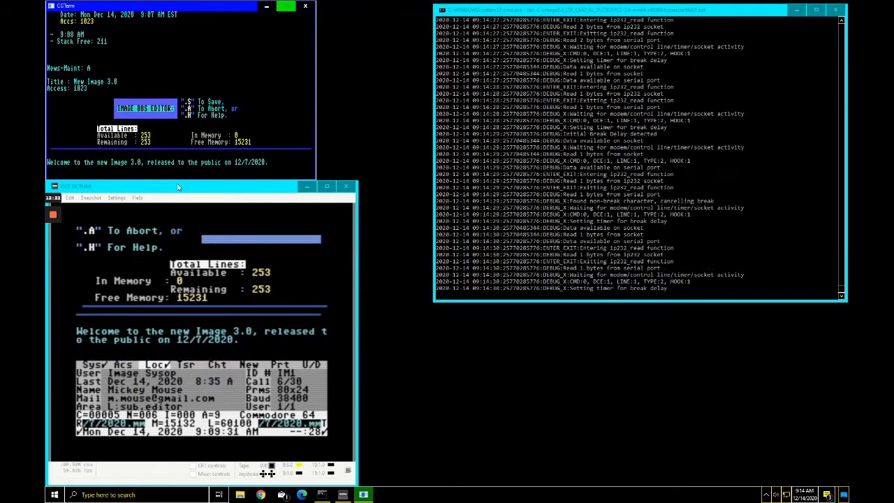
pyautogui.write('Hope you')
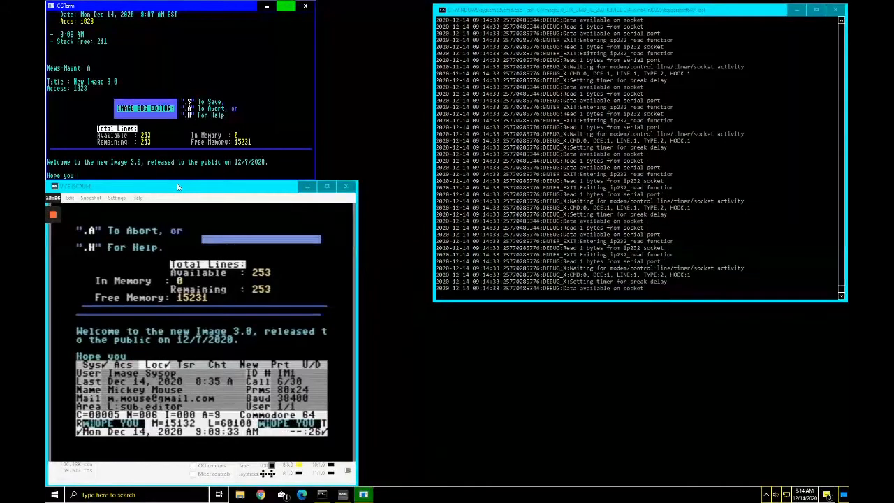
pyautogui.write(' lik')
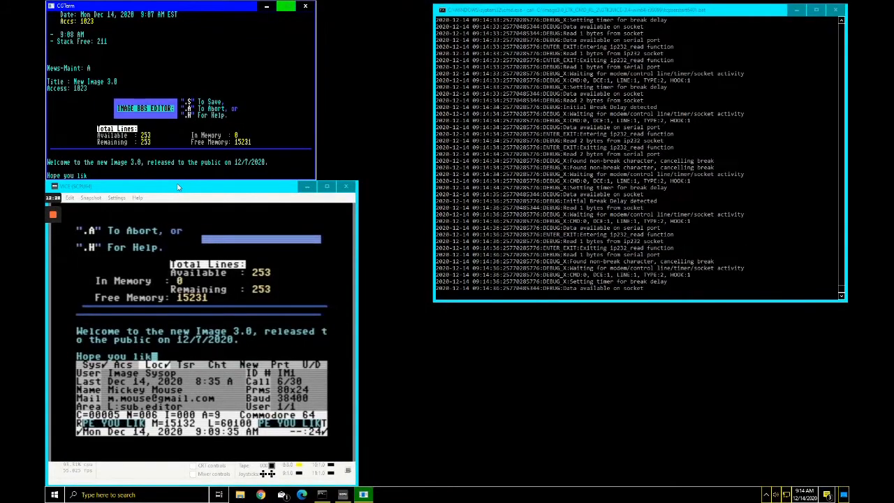
pyautogui.write('e it.')
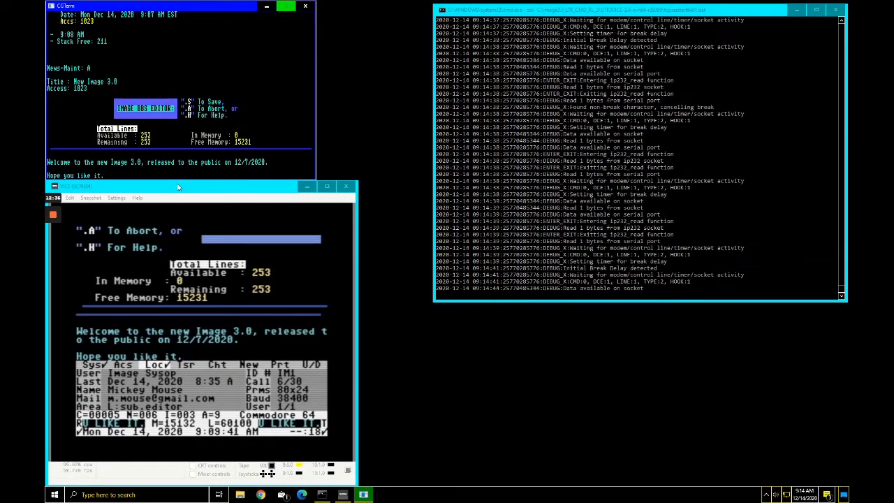
pyautogui.press('Return')
pyautogui.write('Fe')
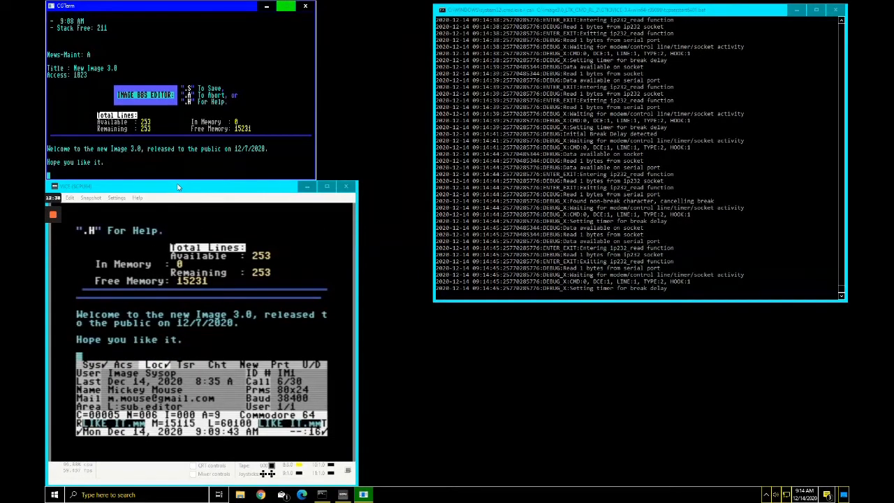
pyautogui.write('edba')
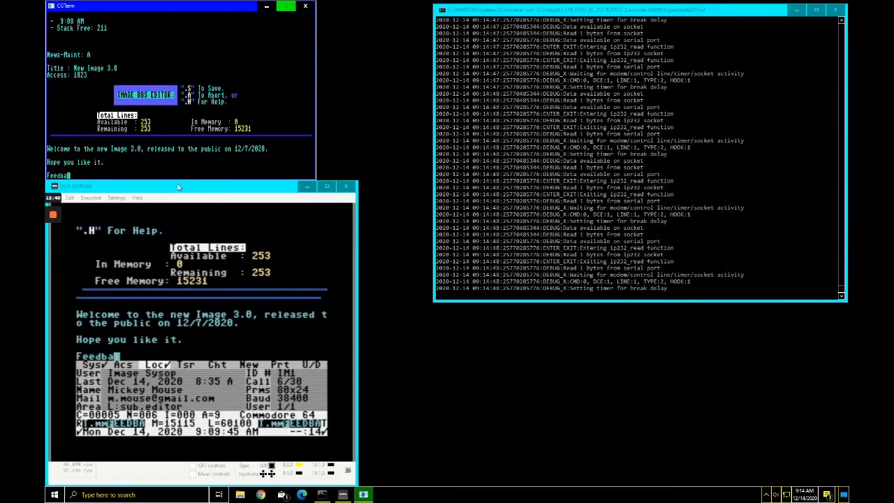
pyautogui.write('ck welcome')
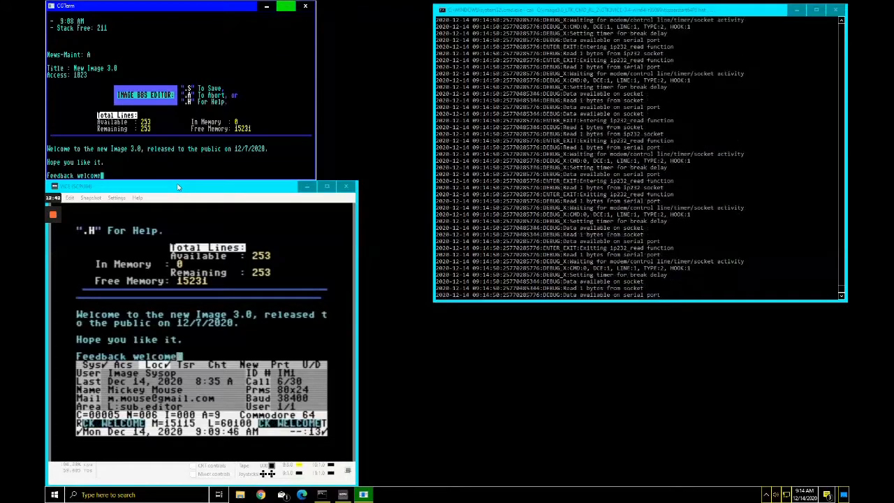
pyautogui.write('.')
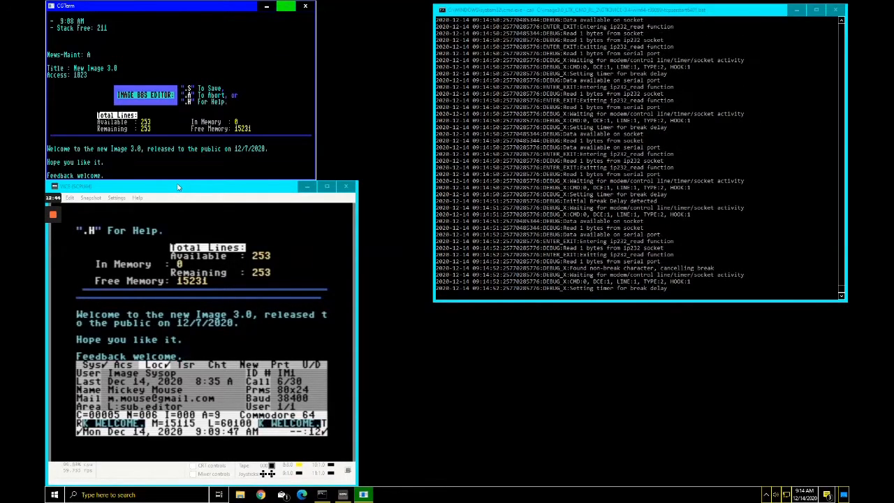
pyautogui.press('Return')
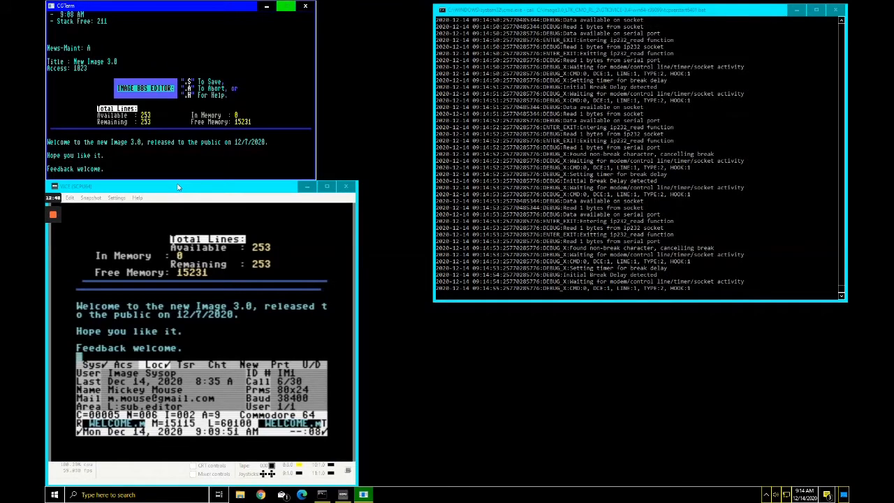
pyautogui.write('.m')
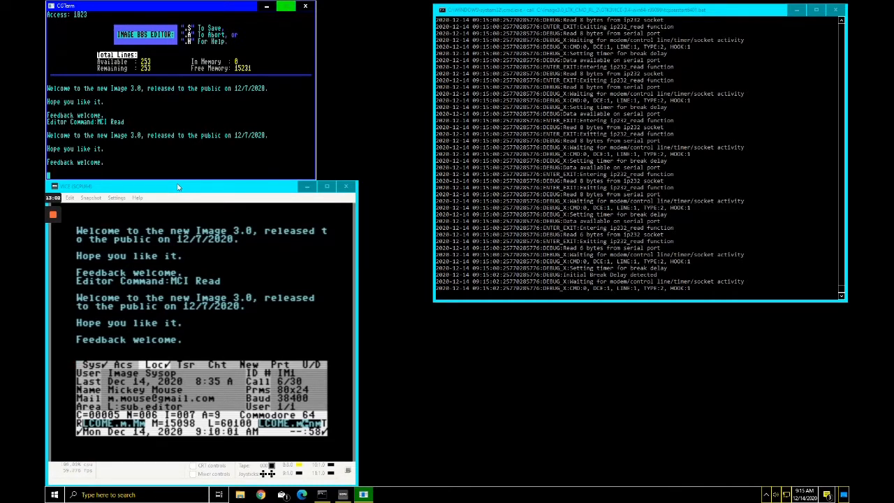
# Step: Save the New Image 3.0 text and list news items, now showing it as #02
pyautogui.press('Return')
pyautogui.press('s')
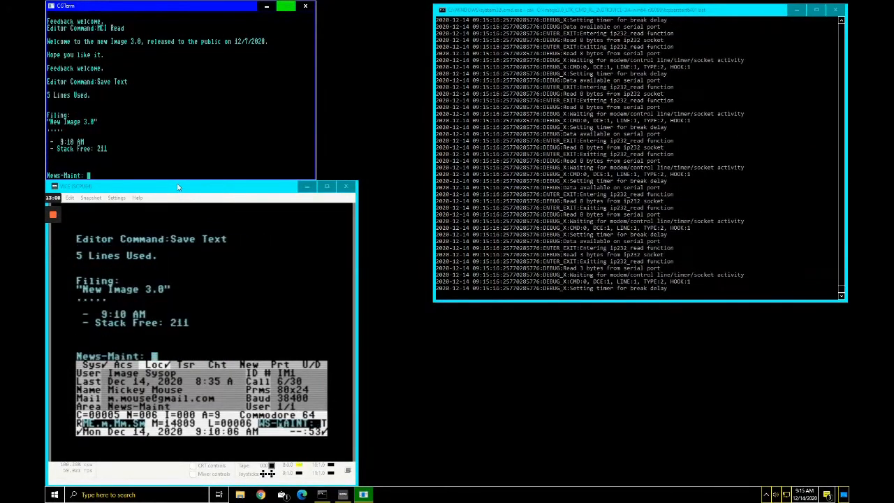
pyautogui.write('L')
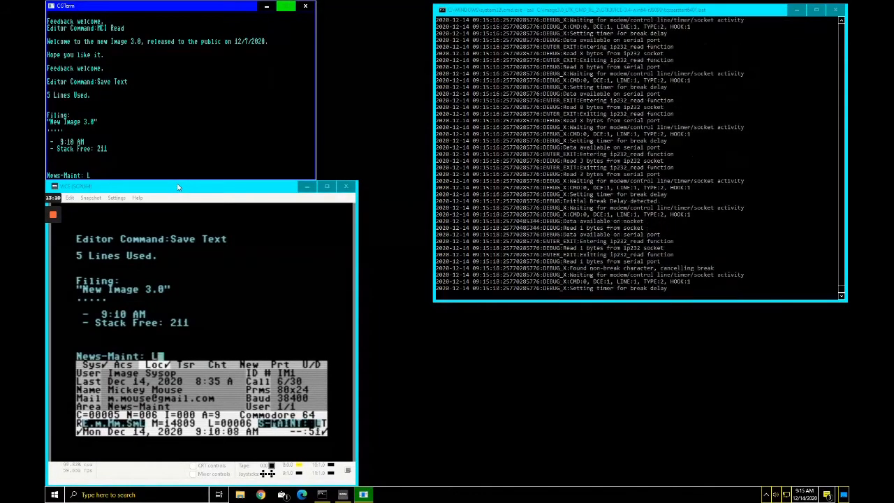
pyautogui.press('Return')
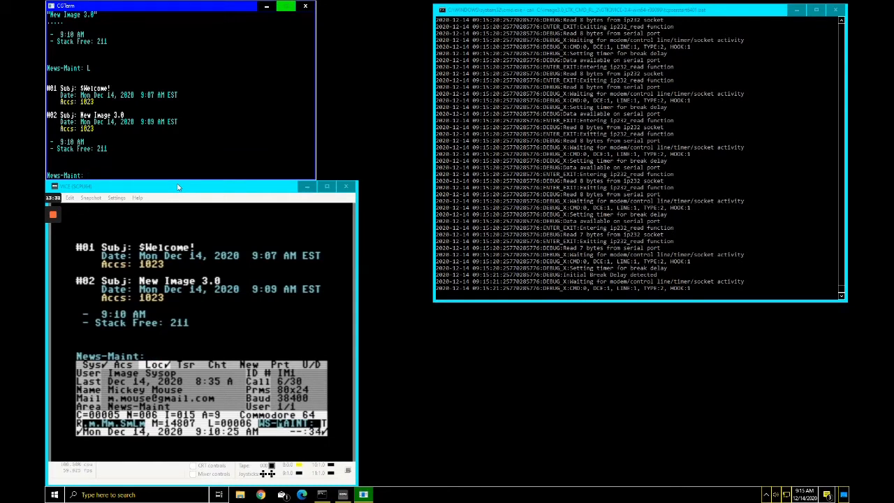
pyautogui.write('Q')
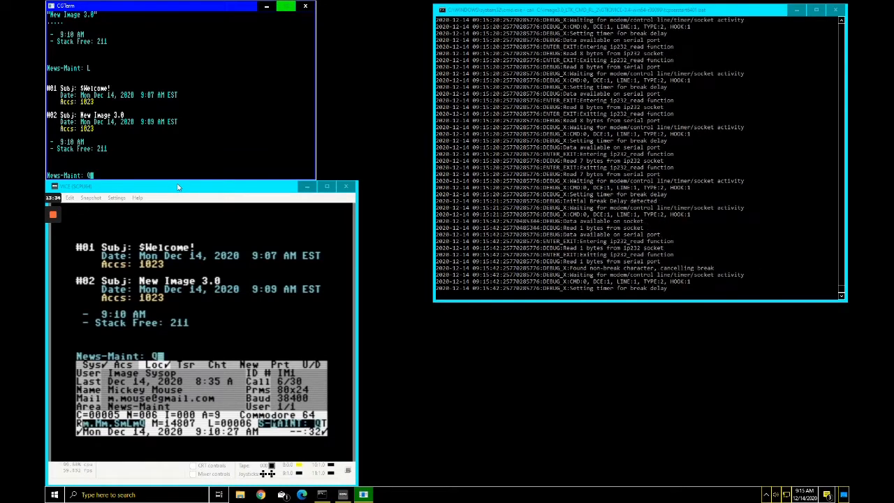
# Step: Quit news maintenance and launch the Configuration Editor with IM
pyautogui.press('Return')
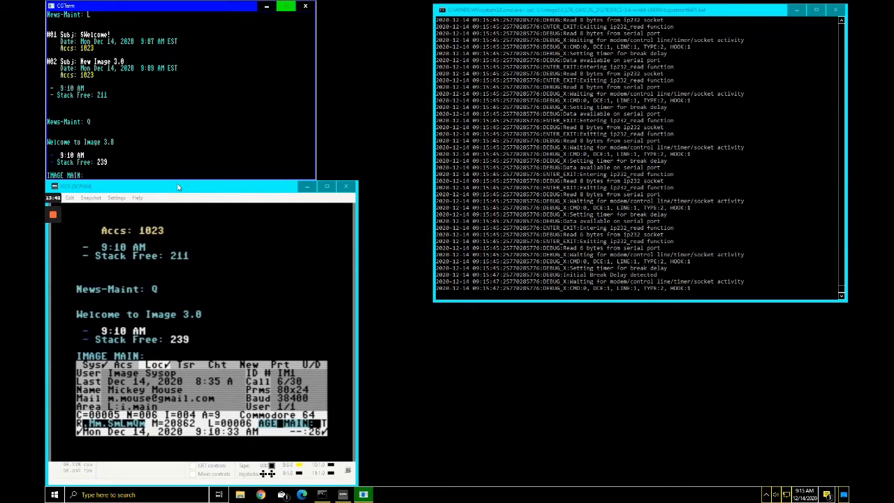
pyautogui.write('IM')
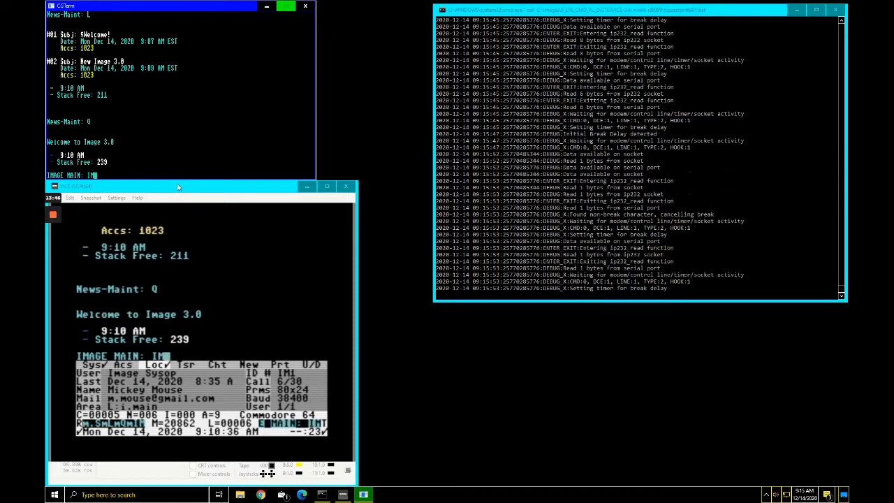
pyautogui.press('Return')
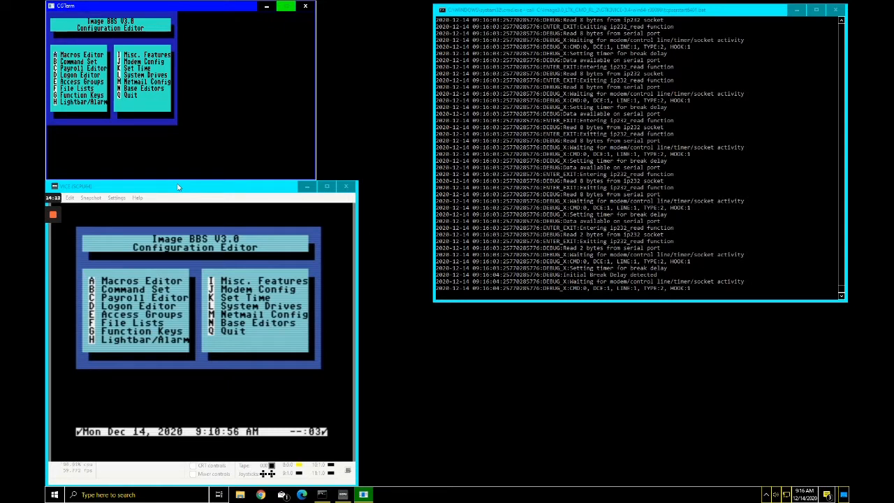
# Step: Open Misc. Features and select the Autoweed Cutoff setting for editing
pyautogui.press('i')
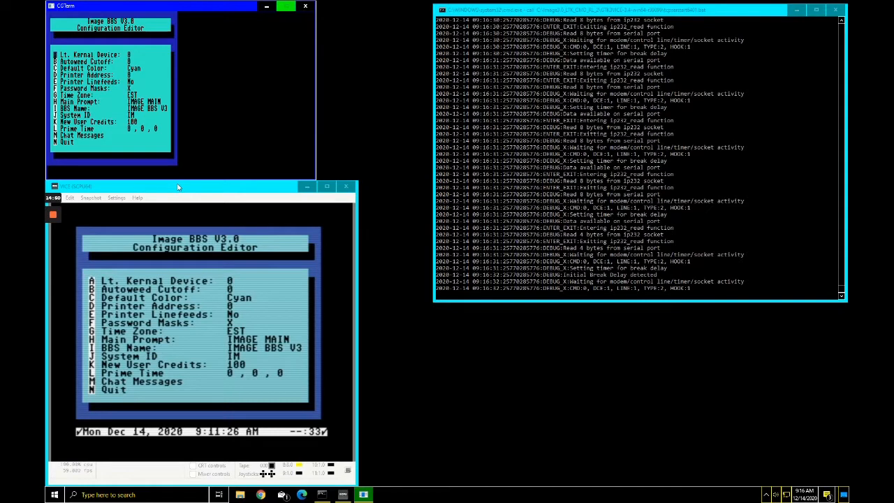
pyautogui.press('m')
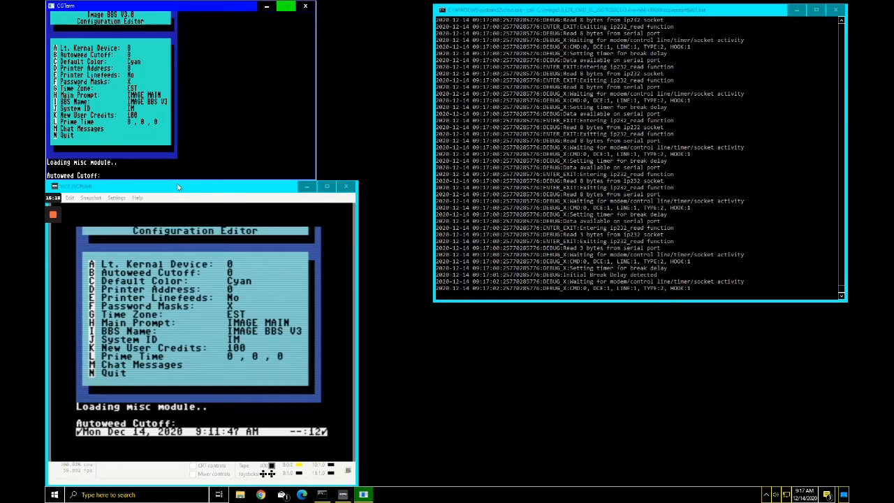
# Step: Set Autoweed Cutoff to 24 and bring up the Default Color list
pyautogui.write('B')
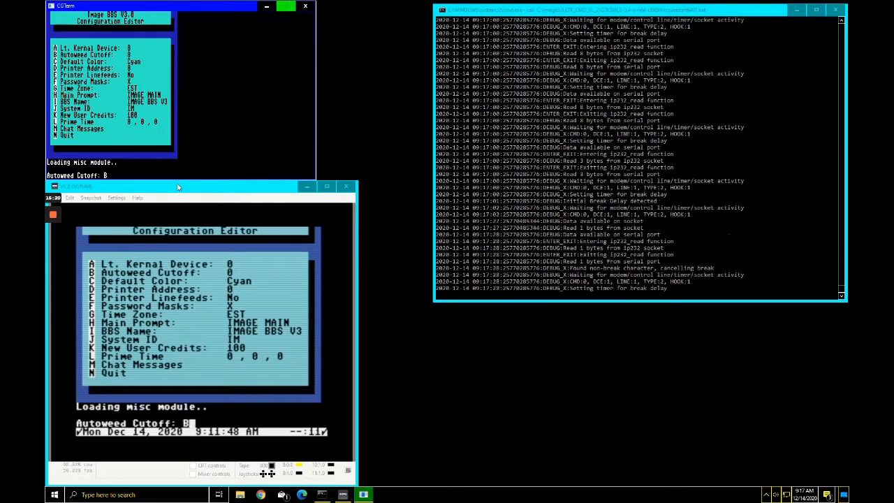
pyautogui.press('BackSpace')
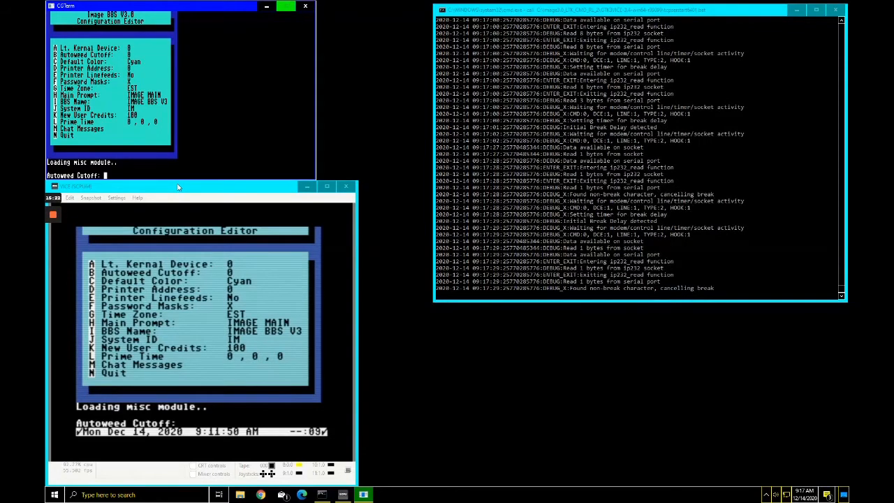
pyautogui.write('24')
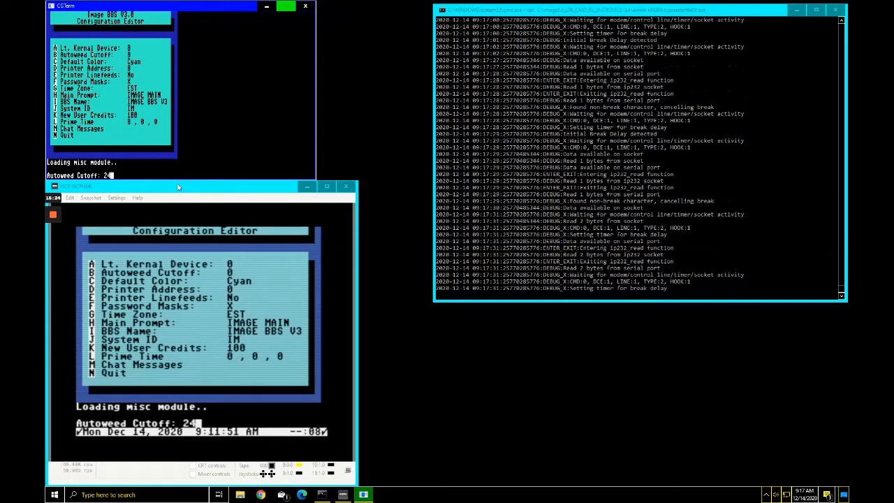
pyautogui.press('Return')
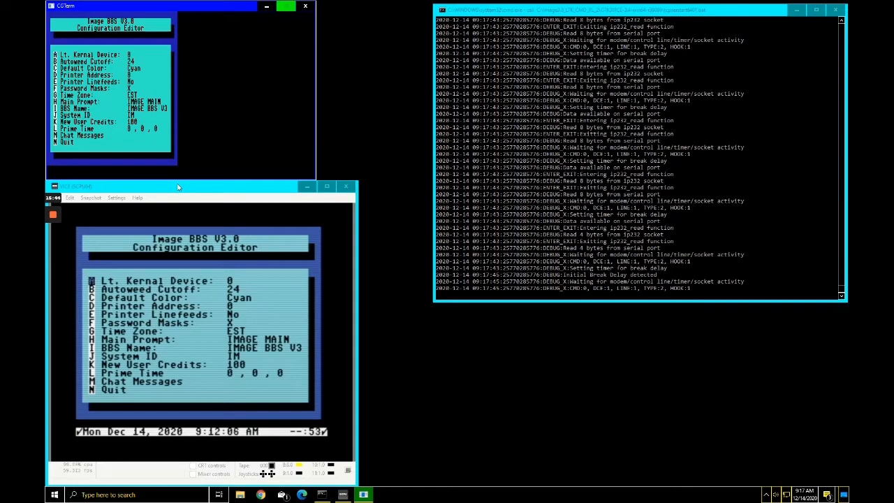
pyautogui.press('c')
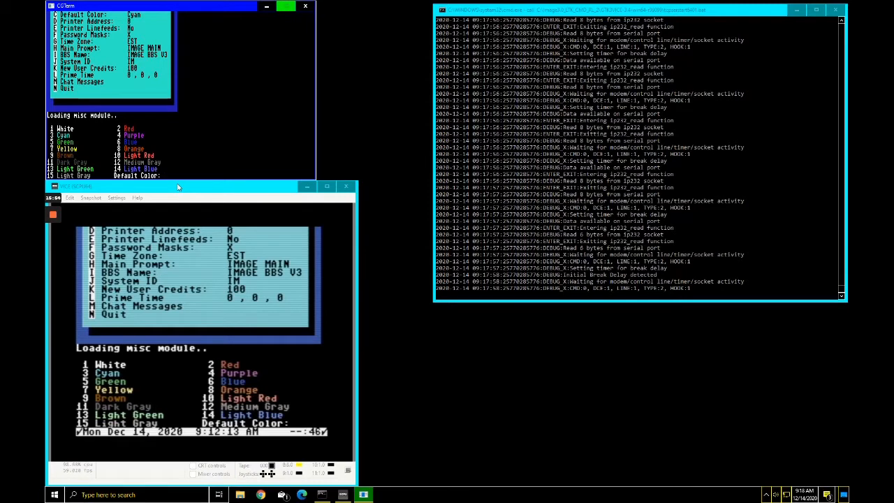
# Step: Set the BBS default colour to 7, Yellow
pyautogui.write('7')
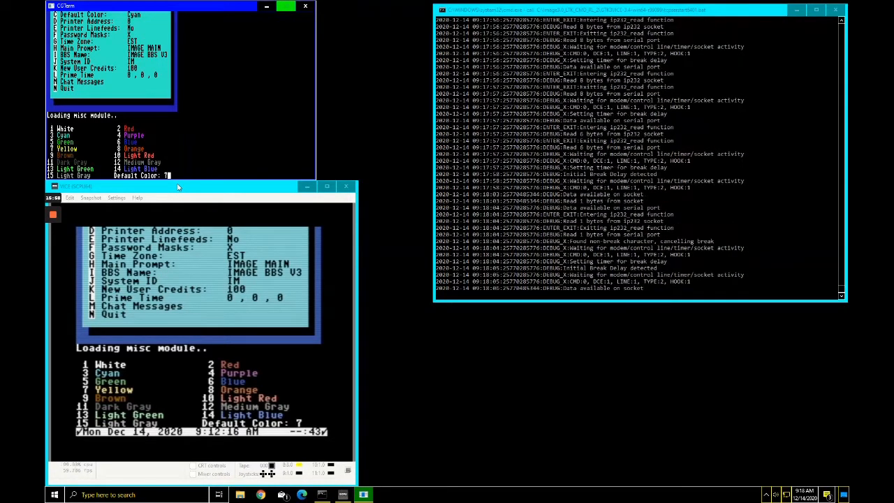
pyautogui.press('Return')
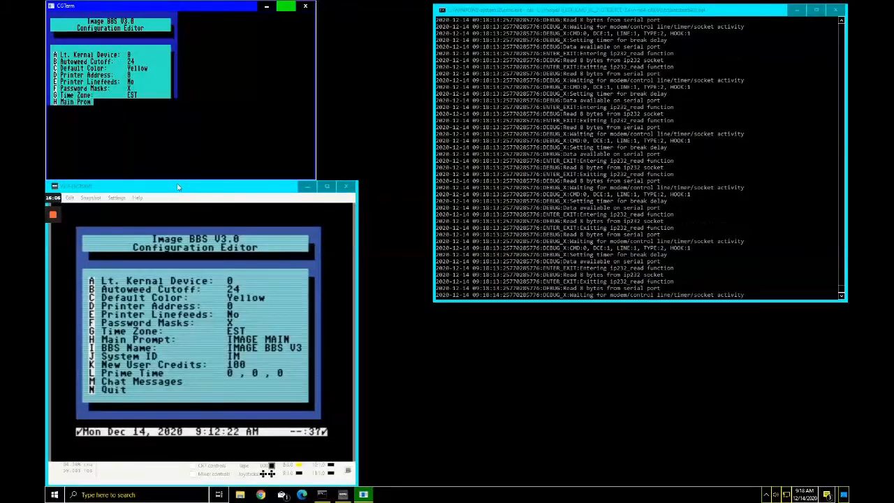
pyautogui.click(278, 190)
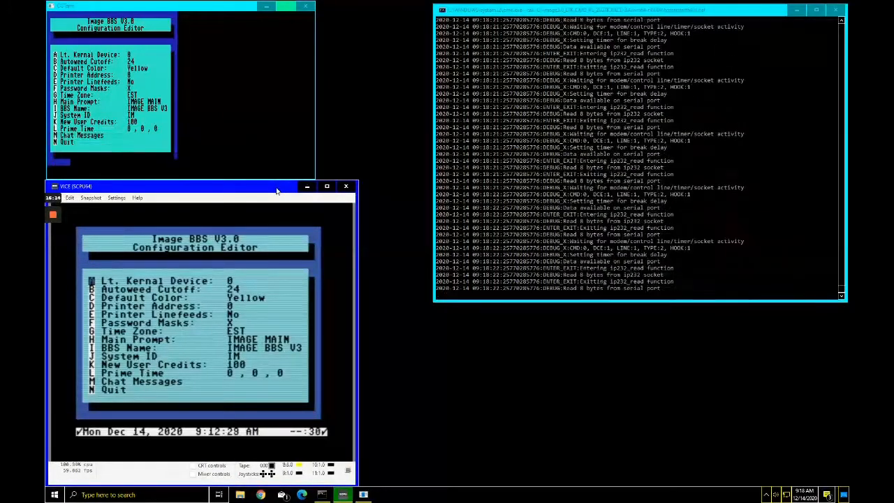
# Step: Page through the sysop status panel, then leave Lt. Kernal Device unchanged
pyautogui.press('F7')
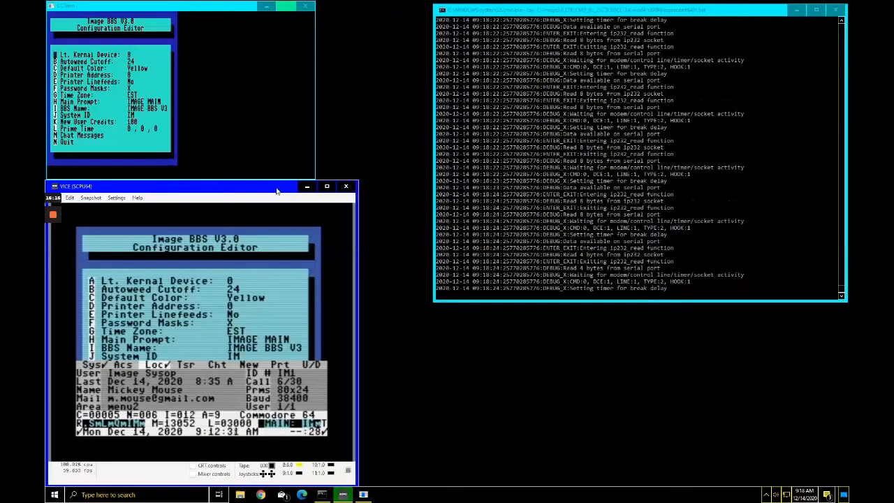
pyautogui.press('F6')
pyautogui.press('F6')
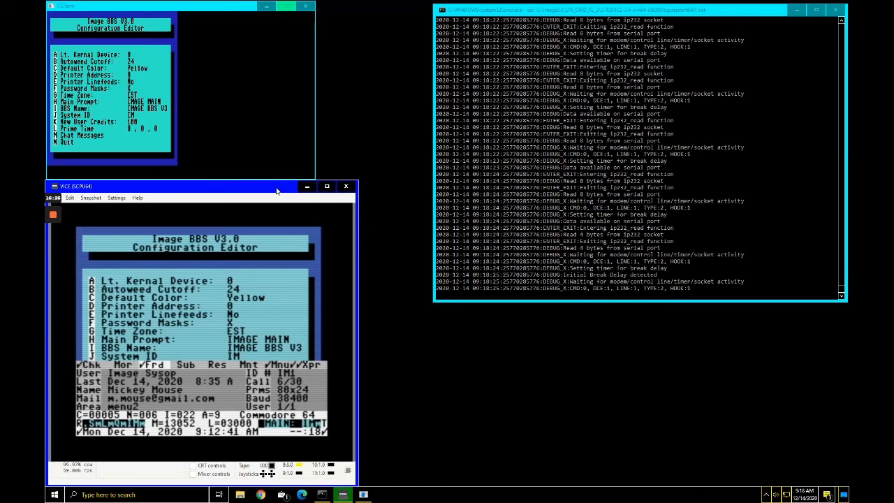
pyautogui.press('F7')
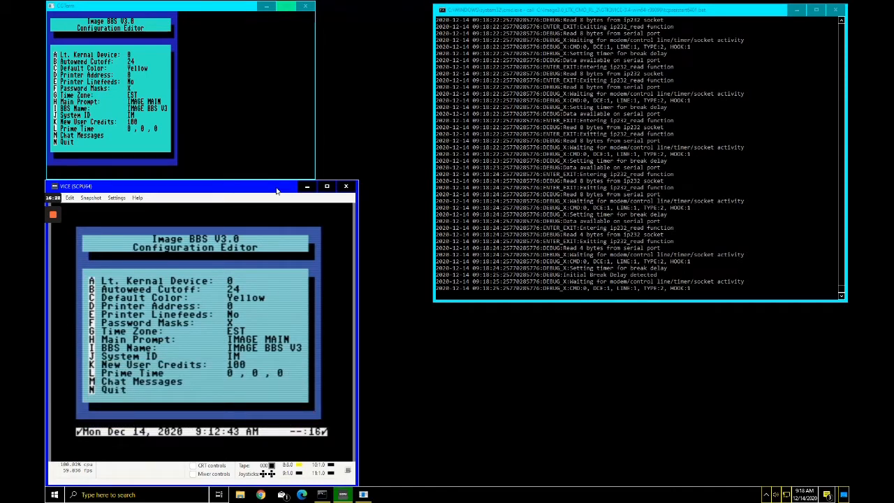
pyautogui.press('a')
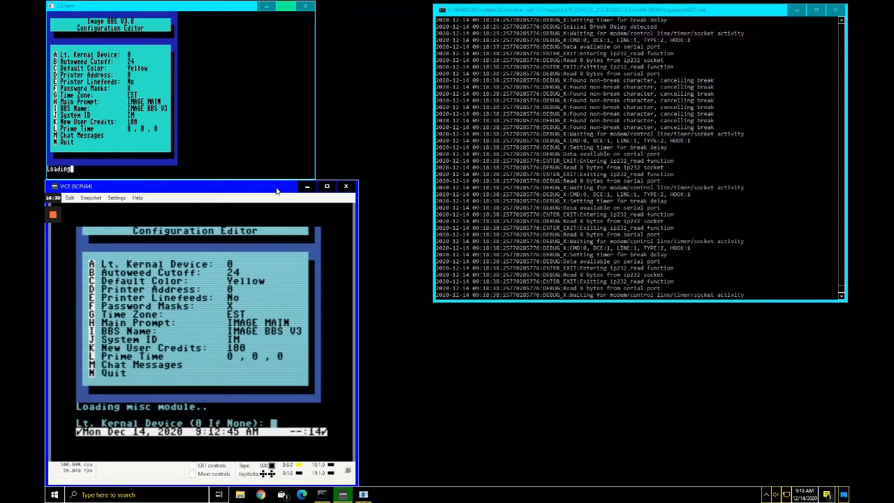
pyautogui.press('Return')
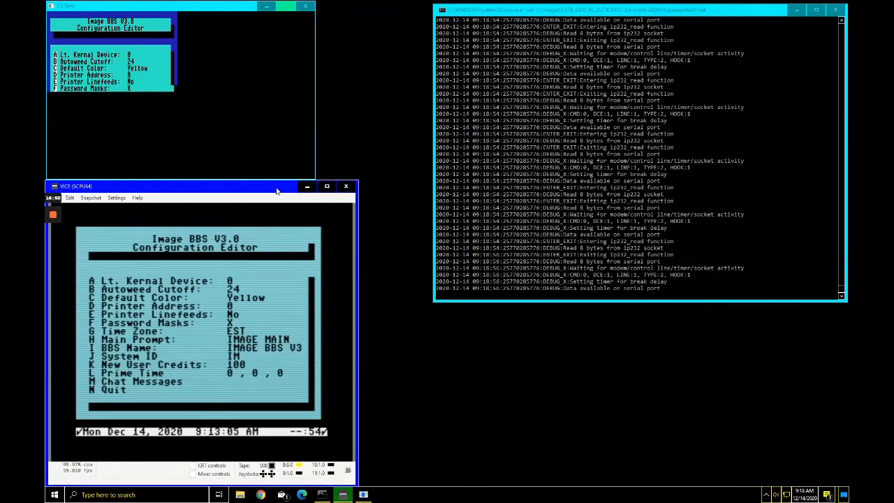
# Step: Set the default colour to 10 (Light Red), then go back to the main Configuration Editor menu
pyautogui.press('c')
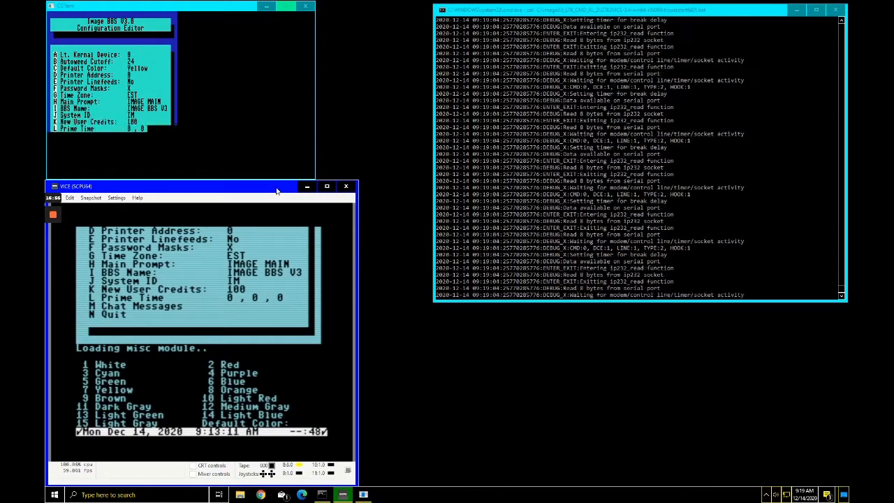
pyautogui.write('10')
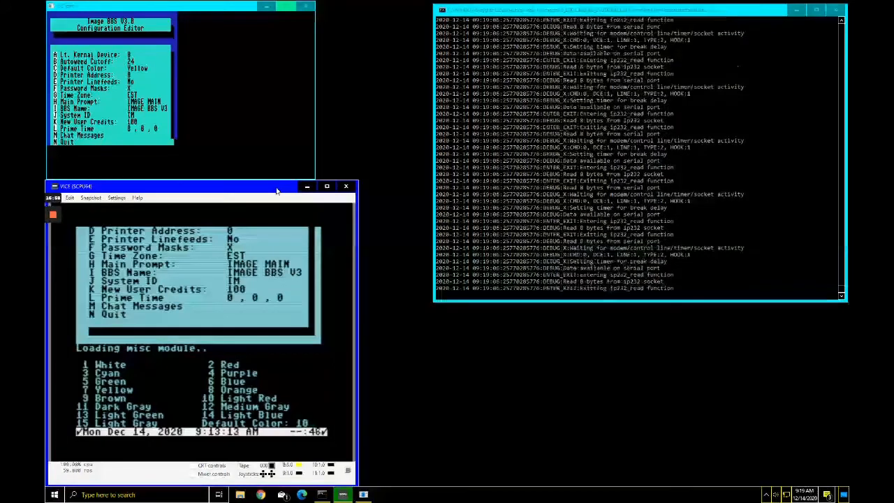
pyautogui.press('Return')
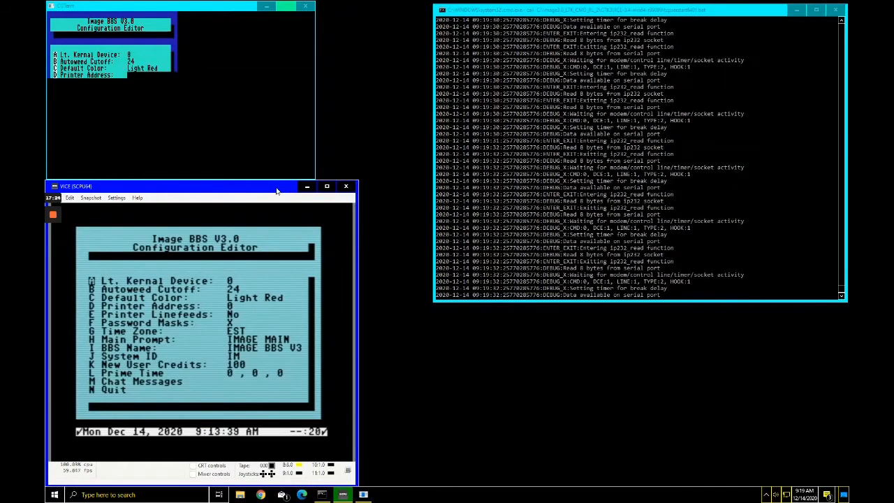
pyautogui.click(232, 8)
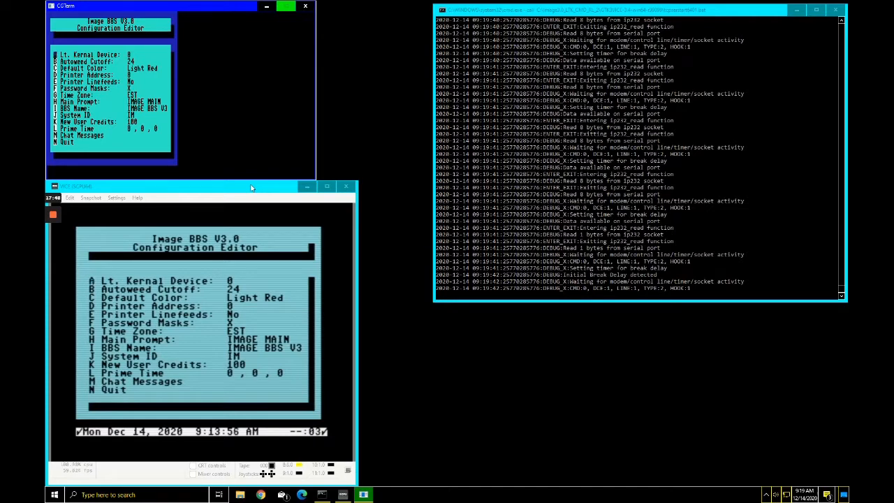
pyautogui.press('n')
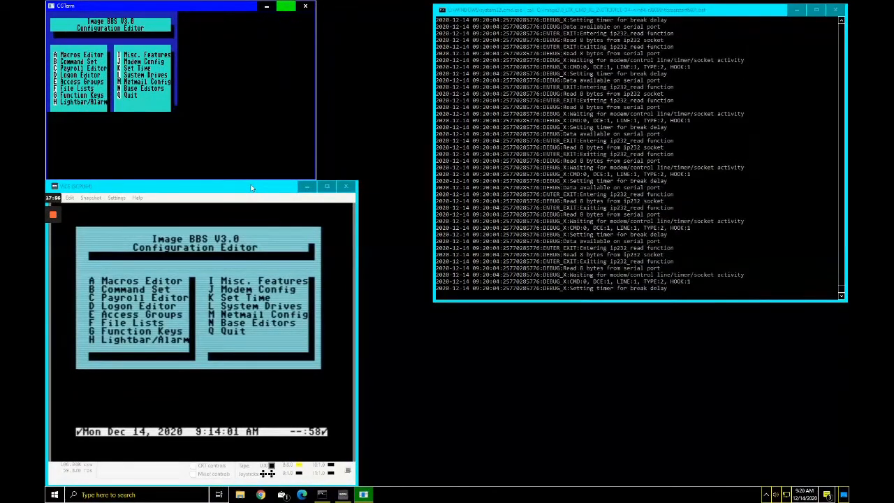
# Step: Quit the Configuration Editor and list the IMAGE MAIN commands with ?, skipping the all-level list
pyautogui.press('q')
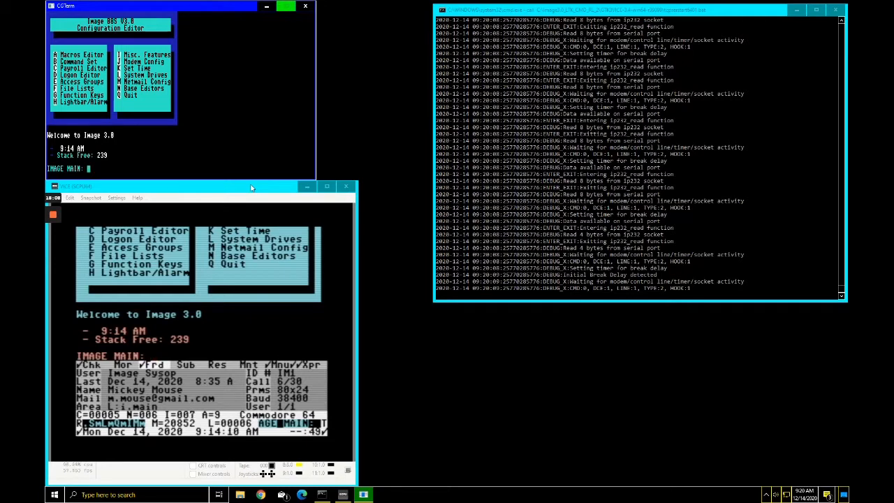
pyautogui.write('?')
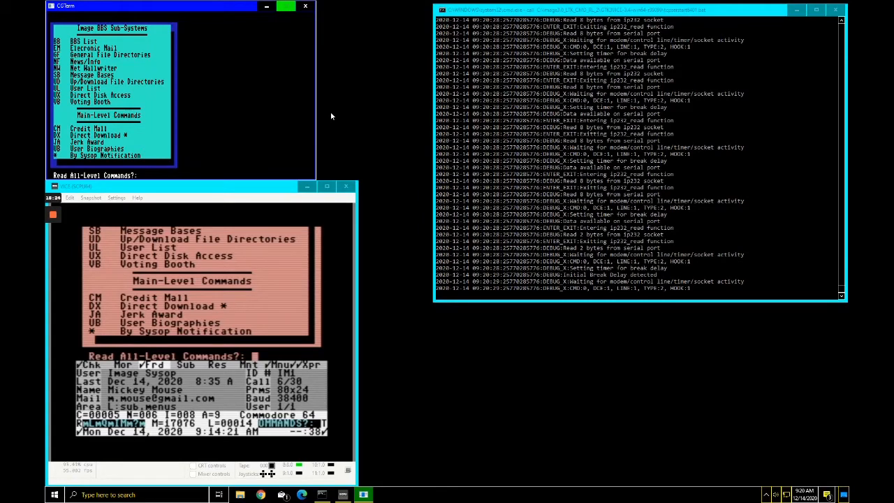
pyautogui.press('Return')
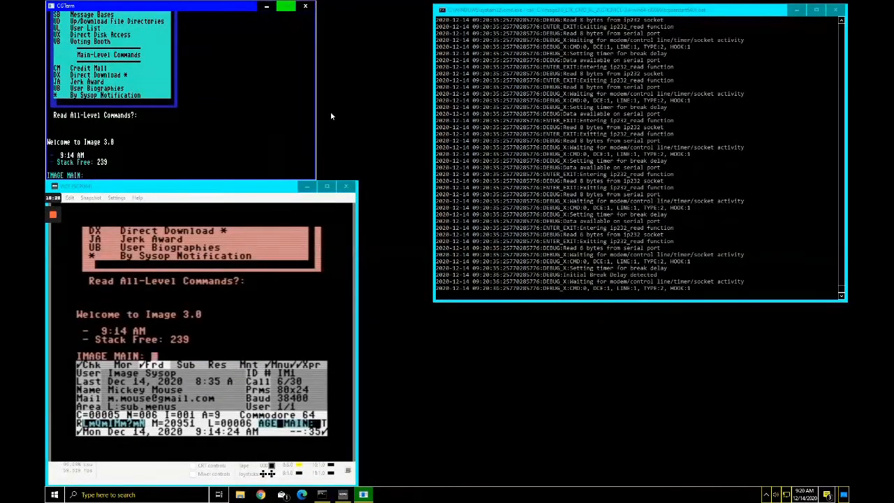
# Step: Enter IM at the IMAGE MAIN prompt
pyautogui.write('IM')
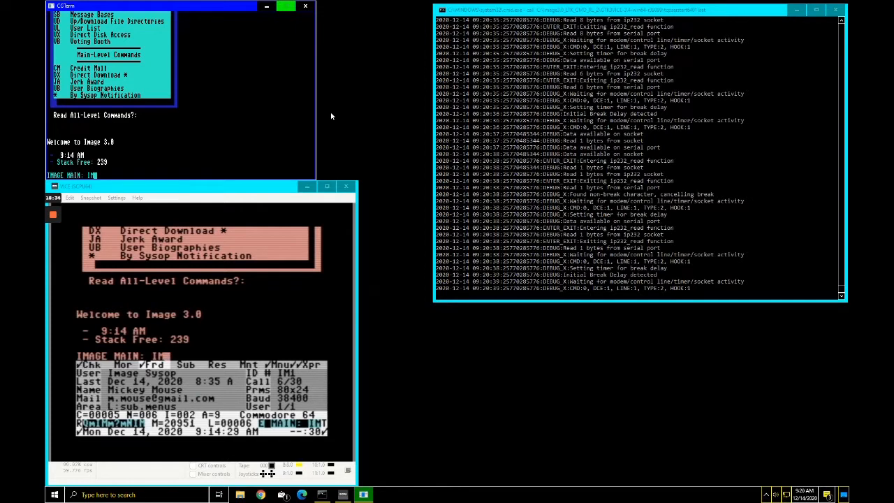
pyautogui.click(262, 195)
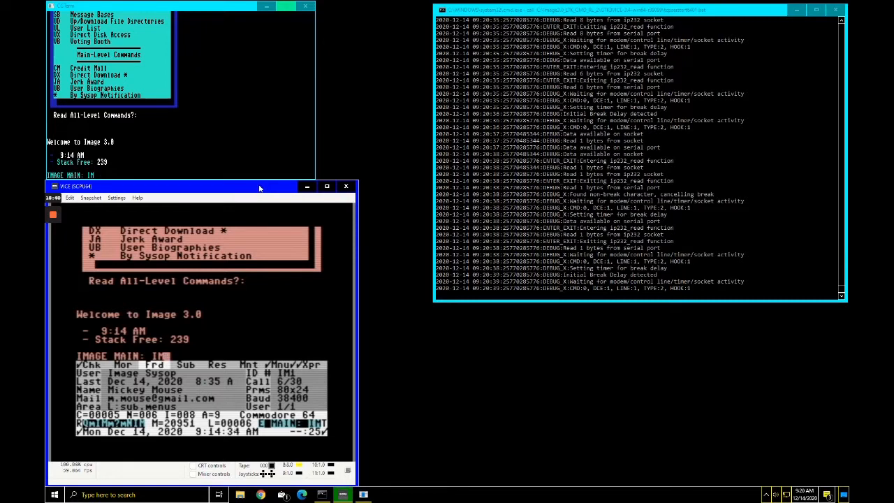
pyautogui.click(241, 7)
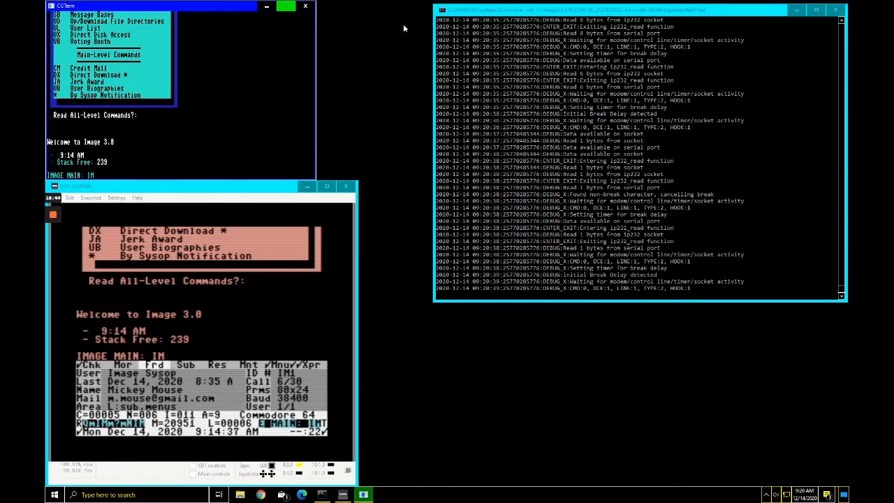
# Step: Run IM to reopen the Configuration Editor and go into Misc. Features
pyautogui.press('Return')
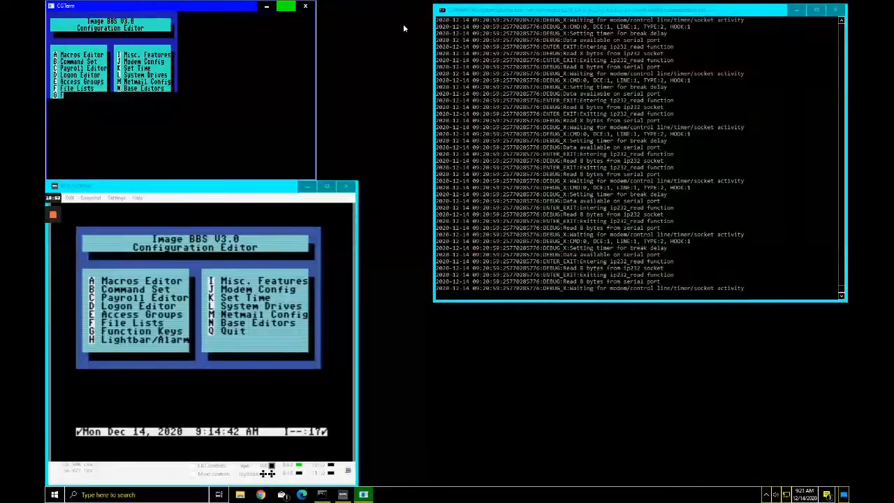
pyautogui.press('i')
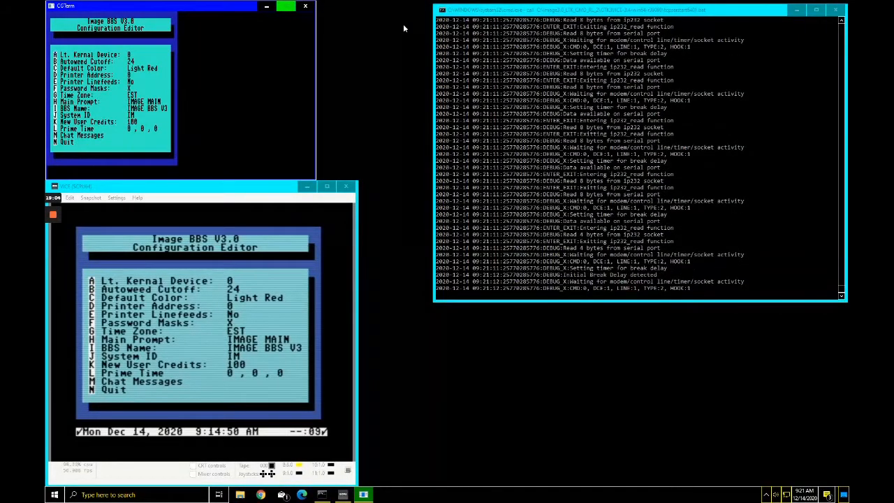
# Step: Change the default colour to 3 (Cyan)
pyautogui.press('c')
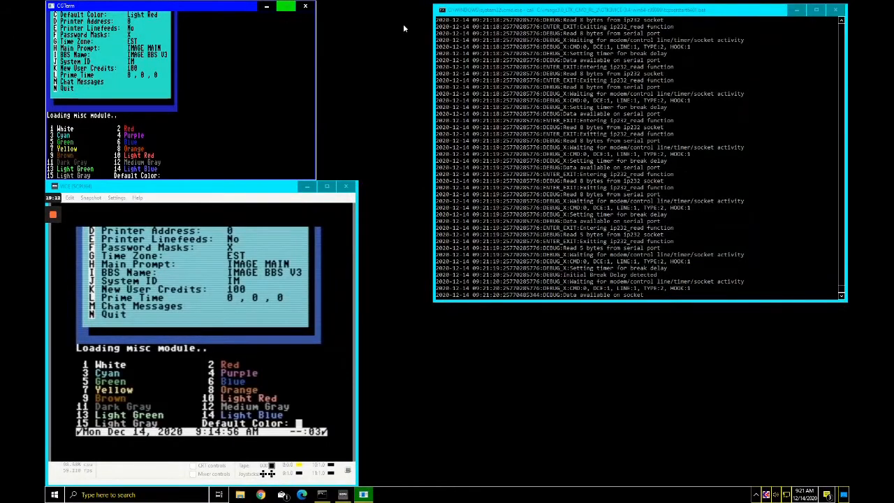
pyautogui.write('3')
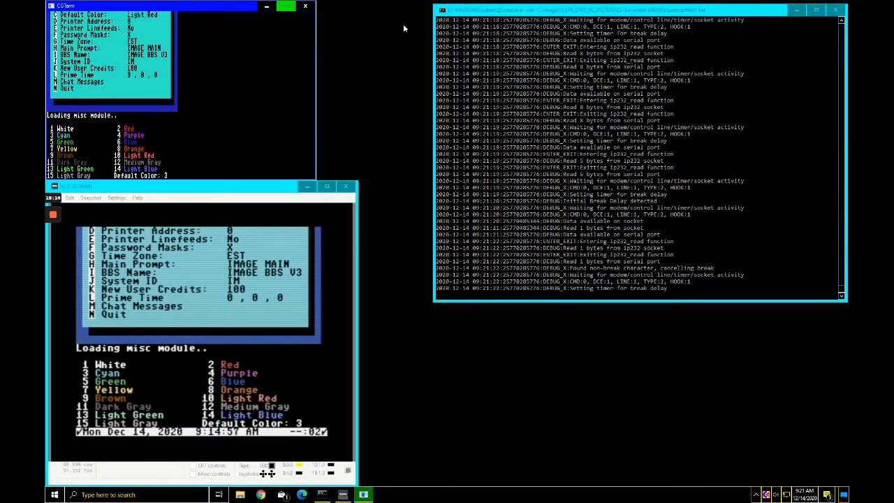
pyautogui.press('Return')
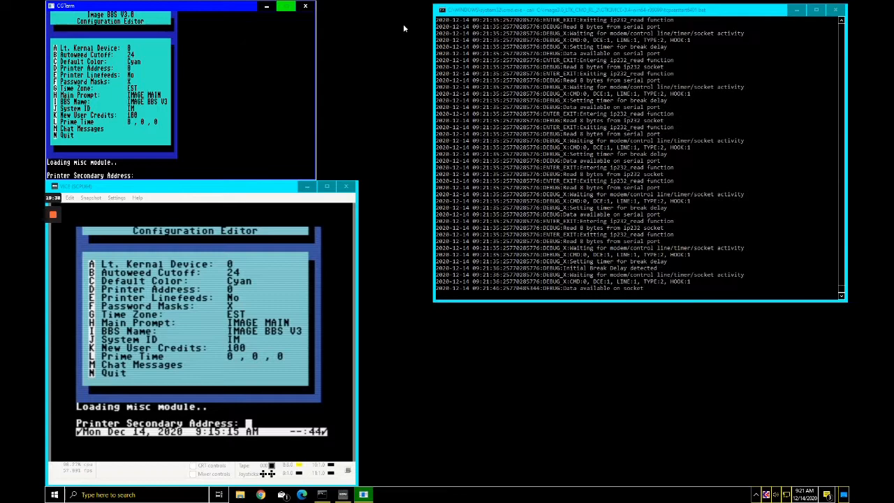
# Step: Set the printer secondary address to 7 and leave printer linefeeds at No
pyautogui.write('7')
pyautogui.press('Return')
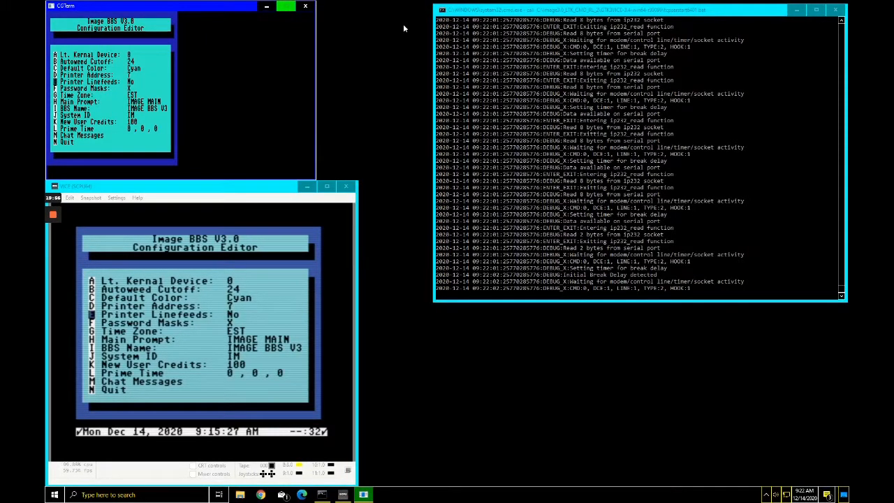
pyautogui.press('Return')
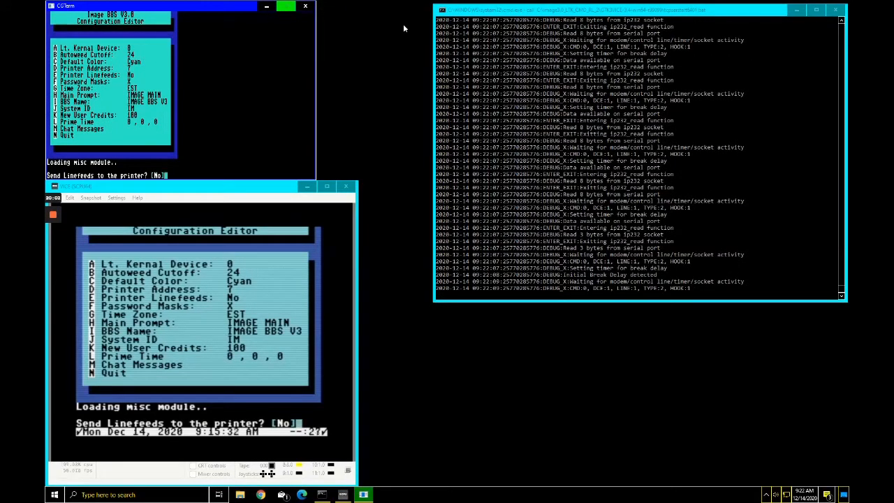
pyautogui.press('Return')
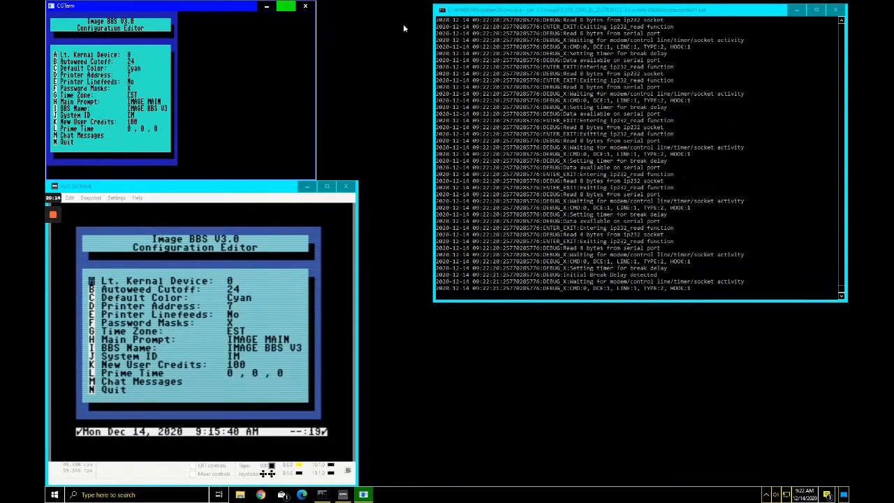
# Step: Set the password mask characters to #0%
pyautogui.press('f')
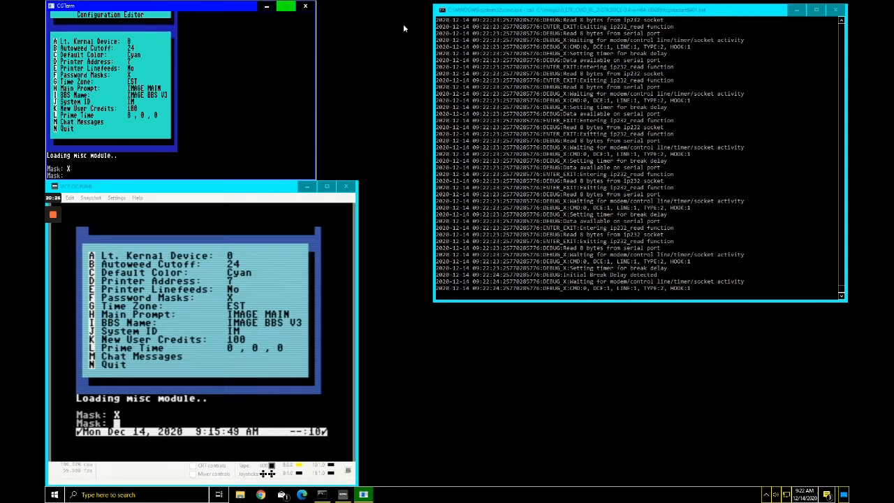
pyautogui.write('#')
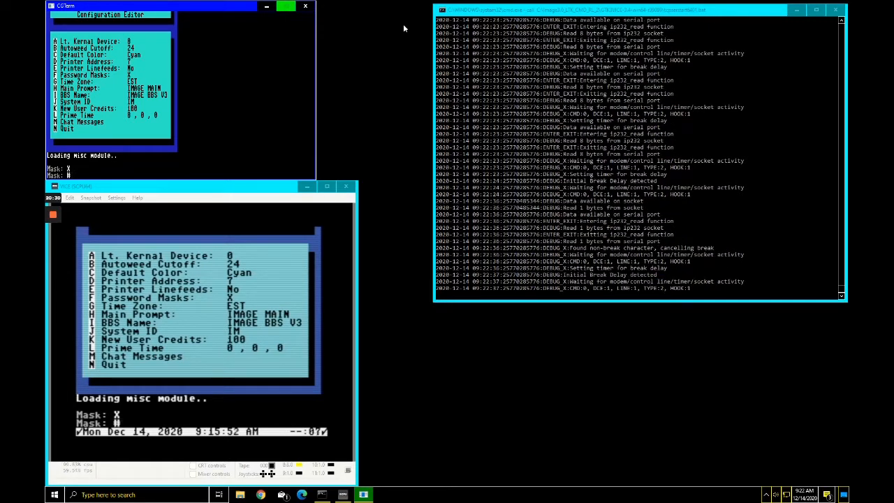
pyautogui.write('"')
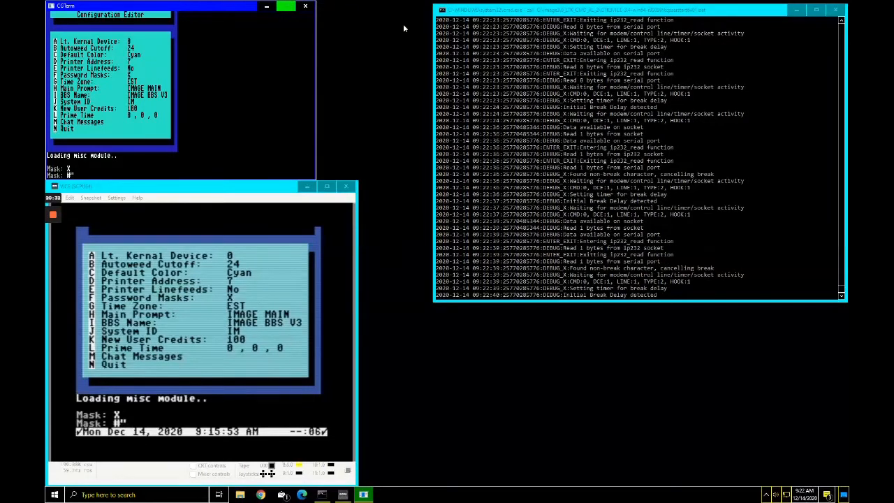
pyautogui.press('BackSpace')
pyautogui.write('0')
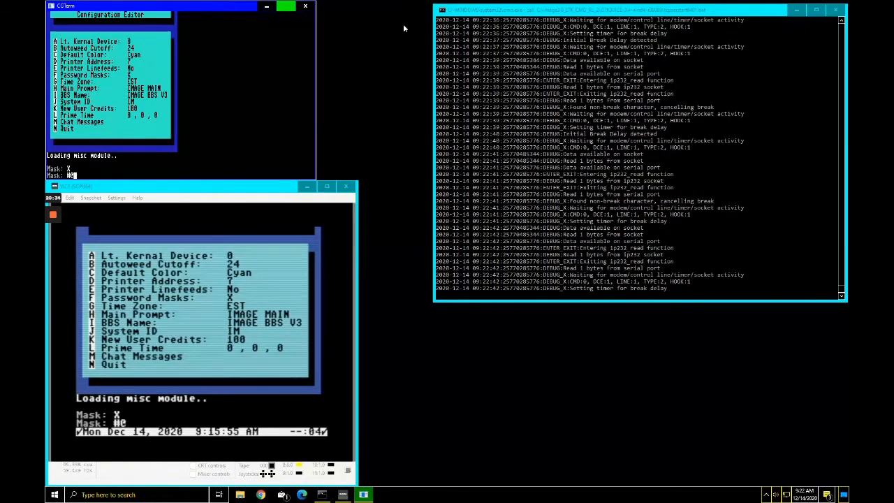
pyautogui.write('%')
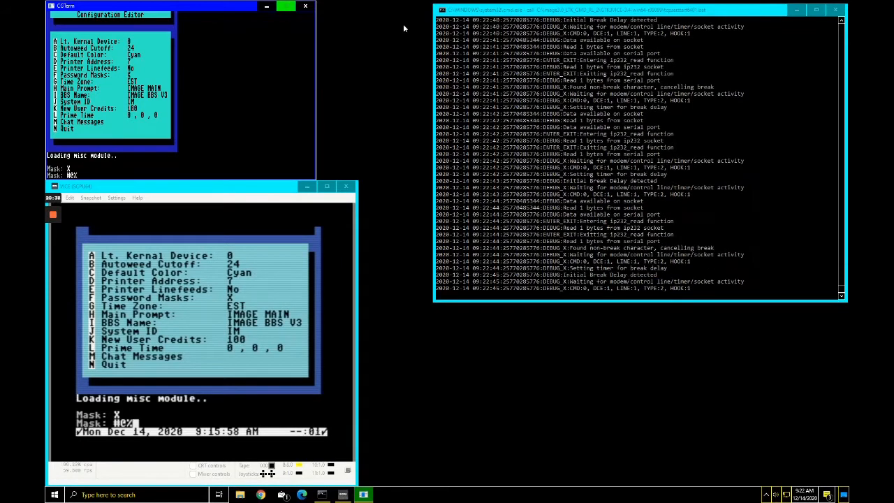
pyautogui.press('Return')
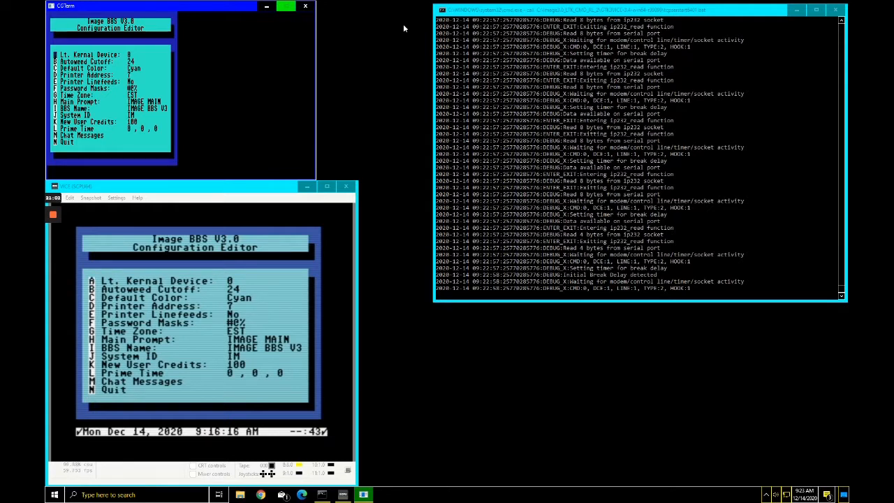
# Step: Change the Main Prompt setting from IMAGE MAIN to '3.0 Main'
pyautogui.press('Down')
pyautogui.press('Down')
pyautogui.press('Down')
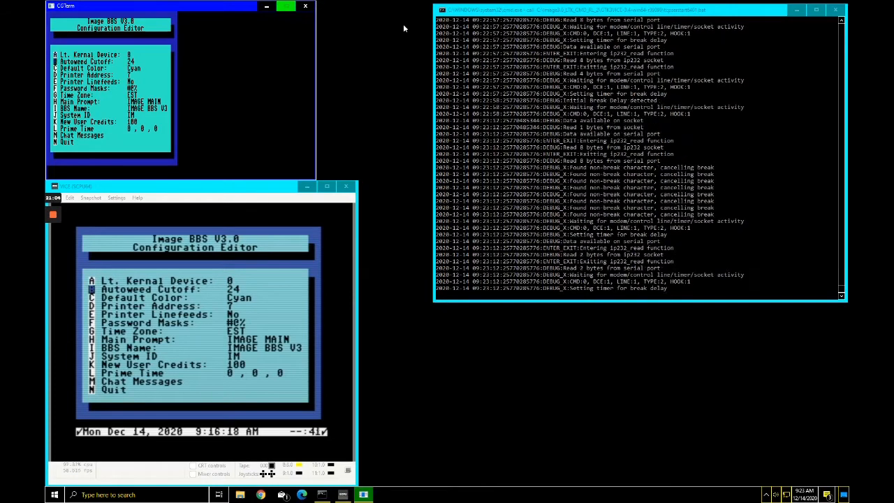
pyautogui.press('Down')
pyautogui.press('Down')
pyautogui.press('Down')
pyautogui.press('Down')
pyautogui.press('Down')
pyautogui.press('Down')
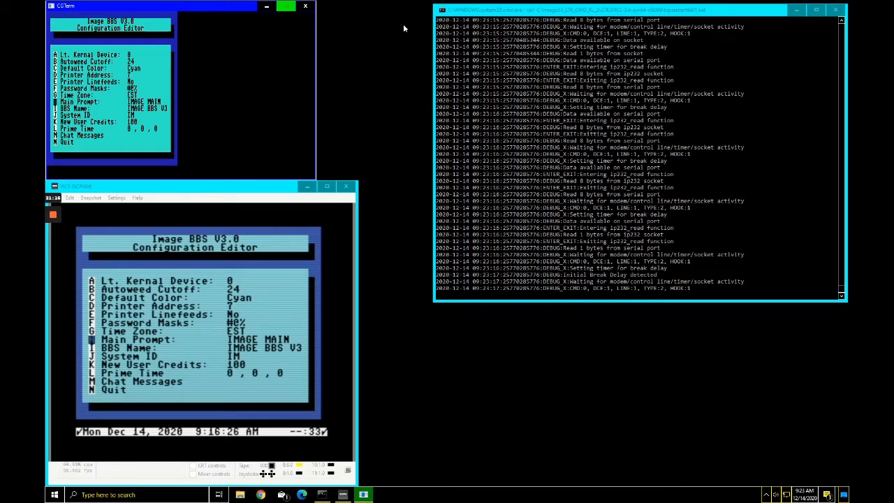
pyautogui.press('Return')
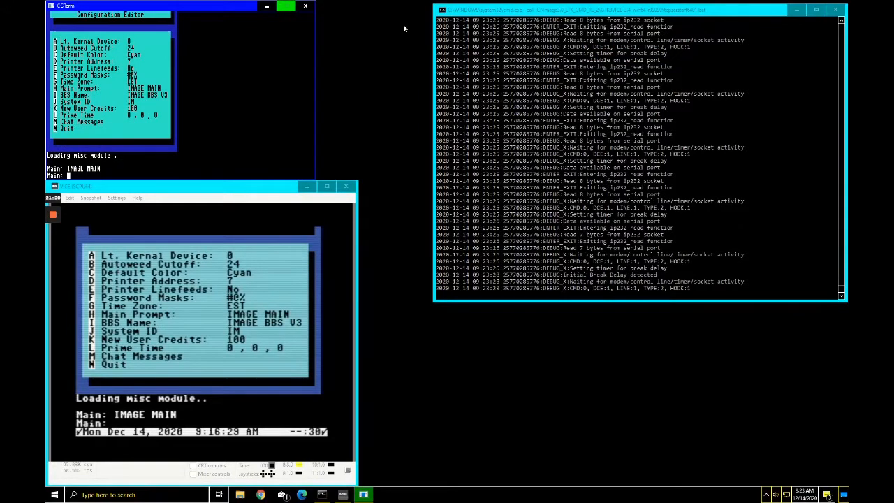
pyautogui.write('3.0')
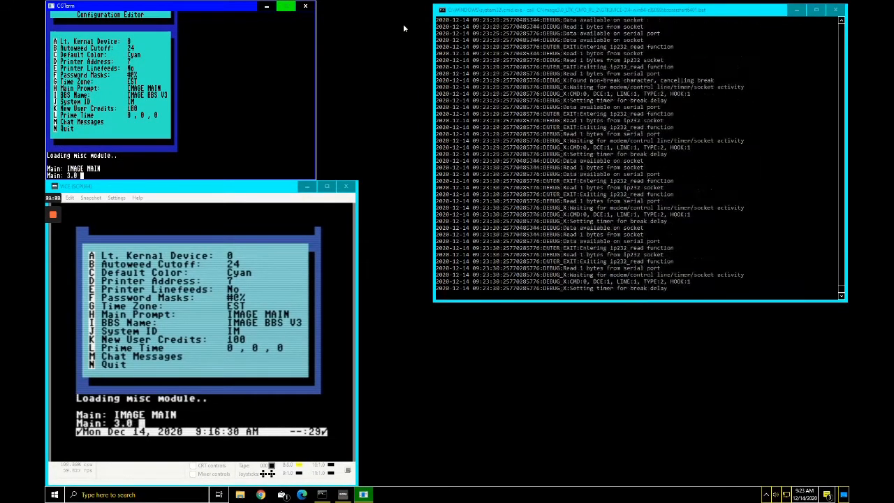
pyautogui.write(' Main')
pyautogui.press('Return')
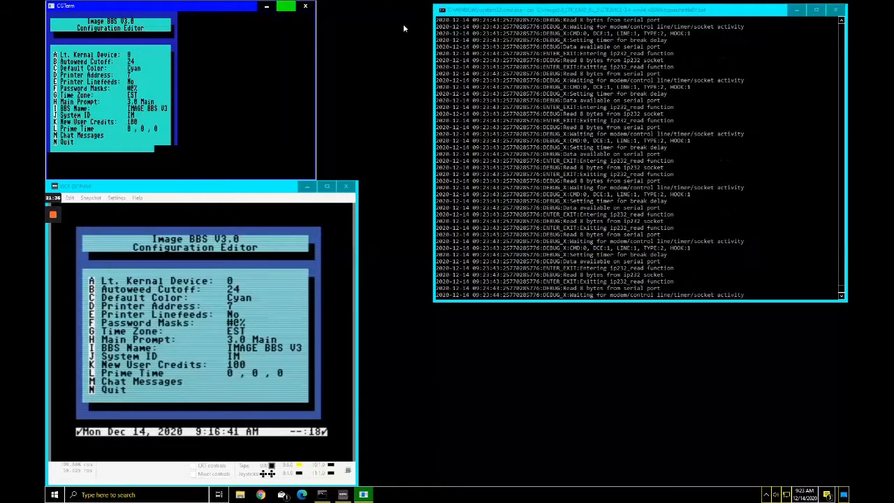
# Step: Rename the board from IMAGE BBS V3 to 'My BBS'
pyautogui.press('i')
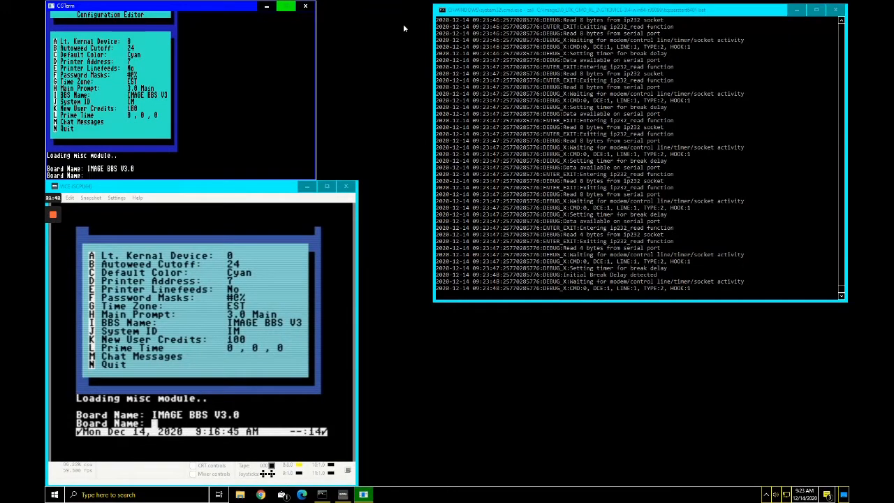
pyautogui.write('My')
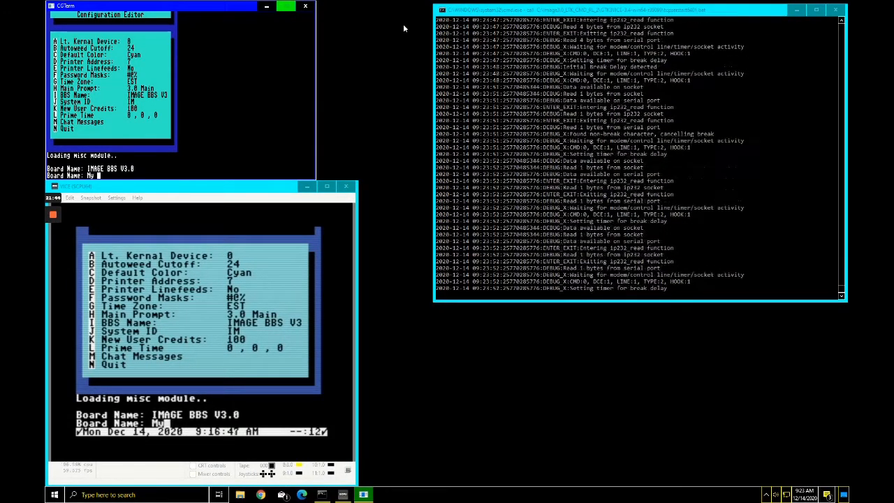
pyautogui.write(' BBS')
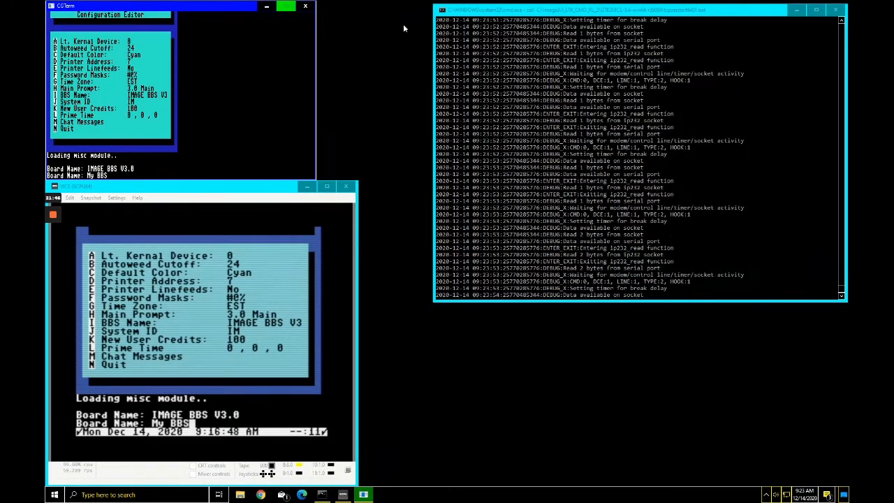
pyautogui.press('Return')
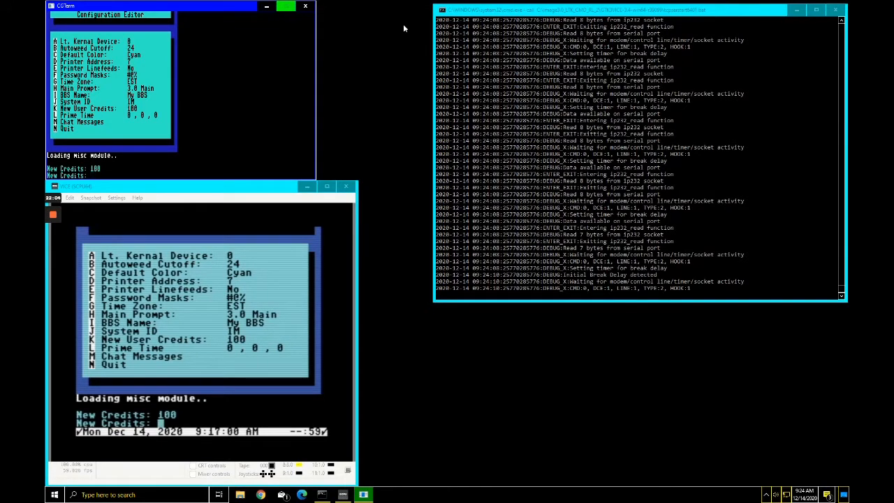
# Step: Set New User Credits to 500
pyautogui.write('500')
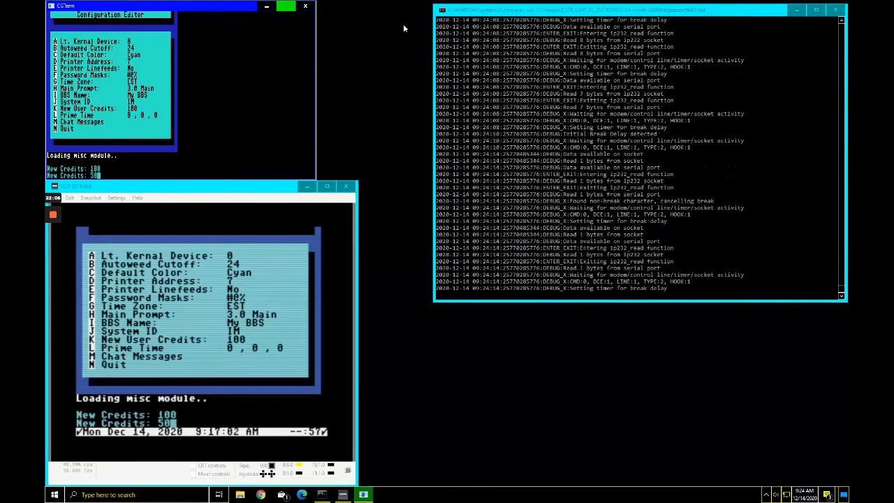
pyautogui.press('Return')
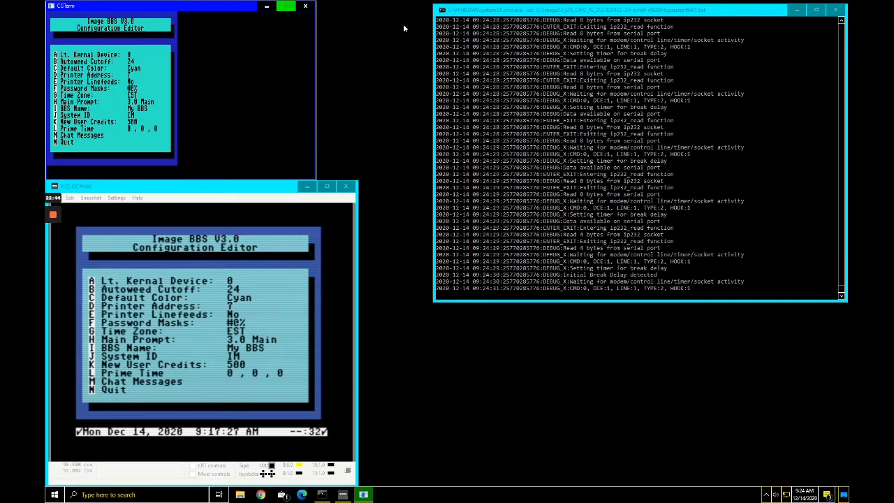
# Step: Save prime time as 30 minutes per call from 8PM to 10PM, then open the Chat Message Editor
pyautogui.press('l')
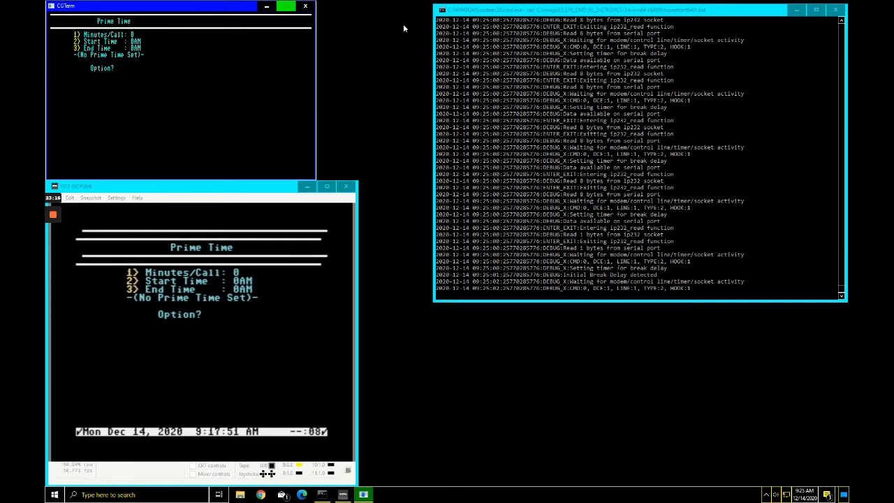
pyautogui.write('1')
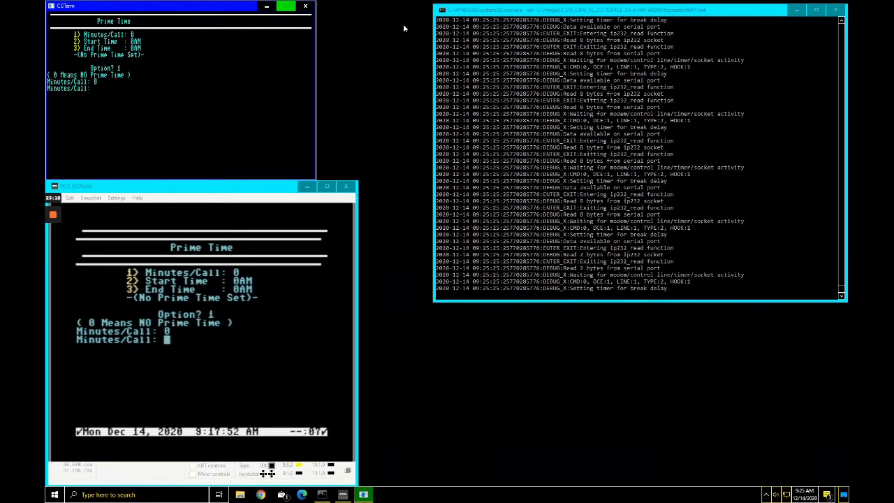
pyautogui.write('30')
pyautogui.press('Return')
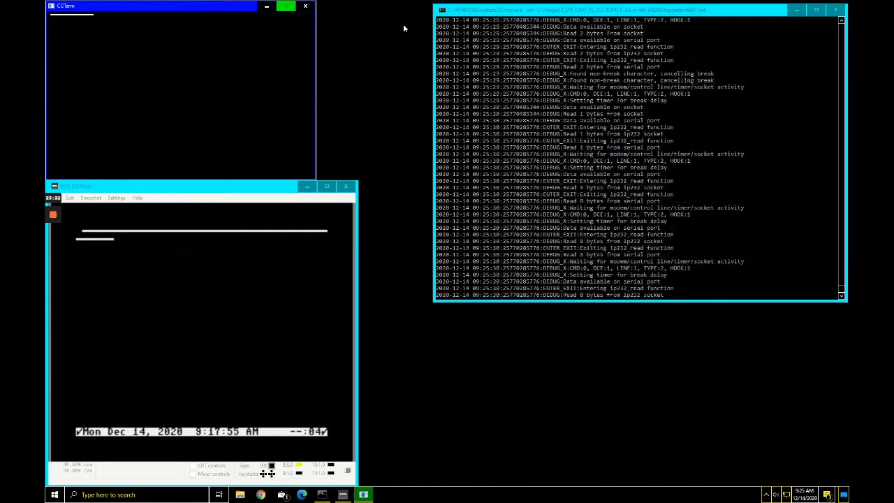
pyautogui.write('2')
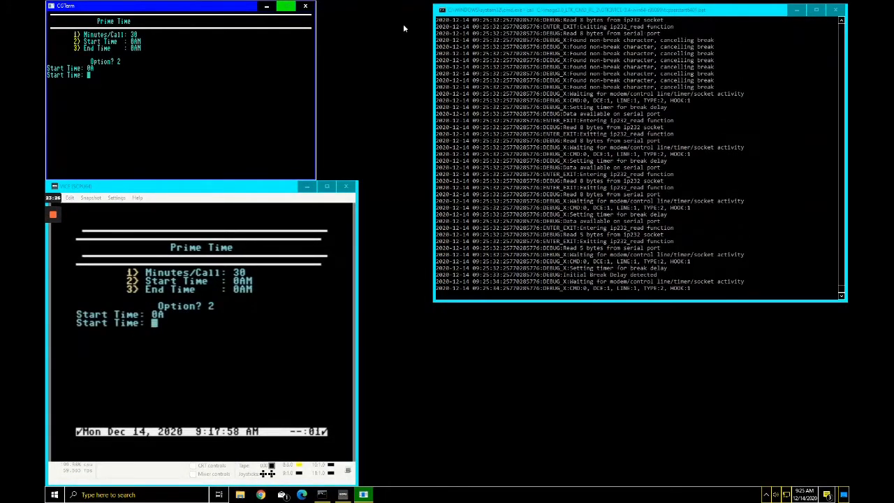
pyautogui.write('8P')
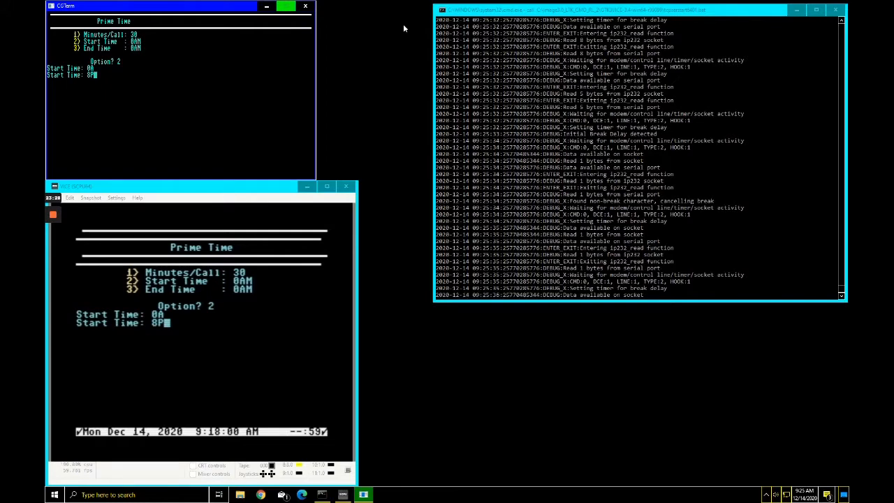
pyautogui.press('Return')
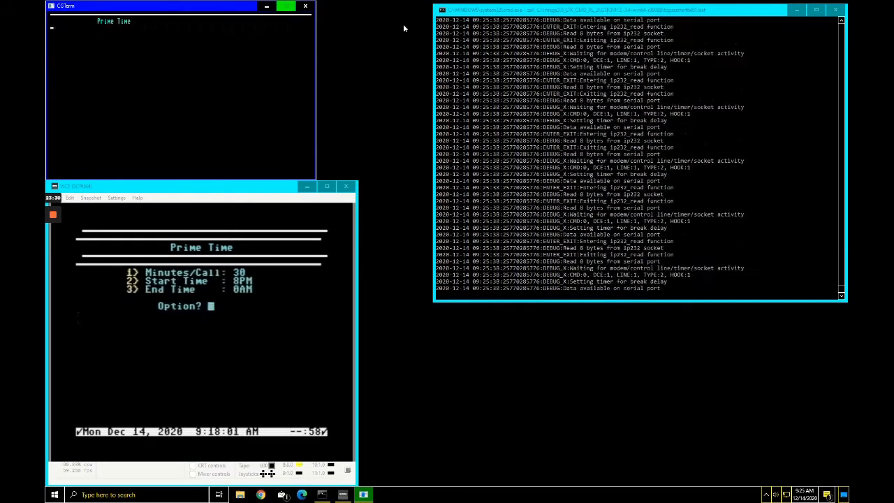
pyautogui.write('3')
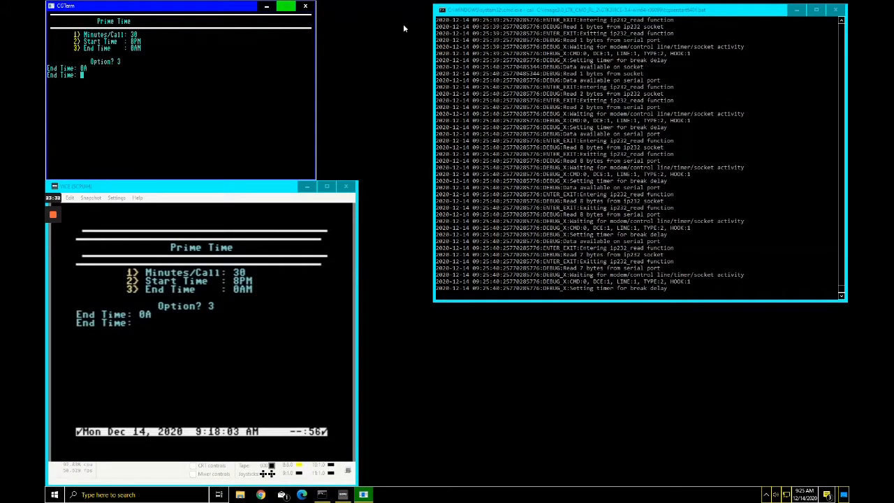
pyautogui.write('10')
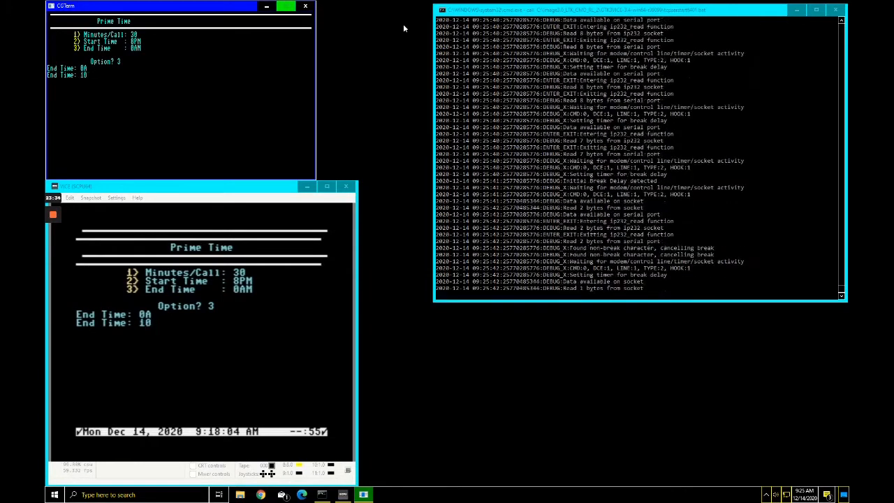
pyautogui.write('PM')
pyautogui.press('Return')
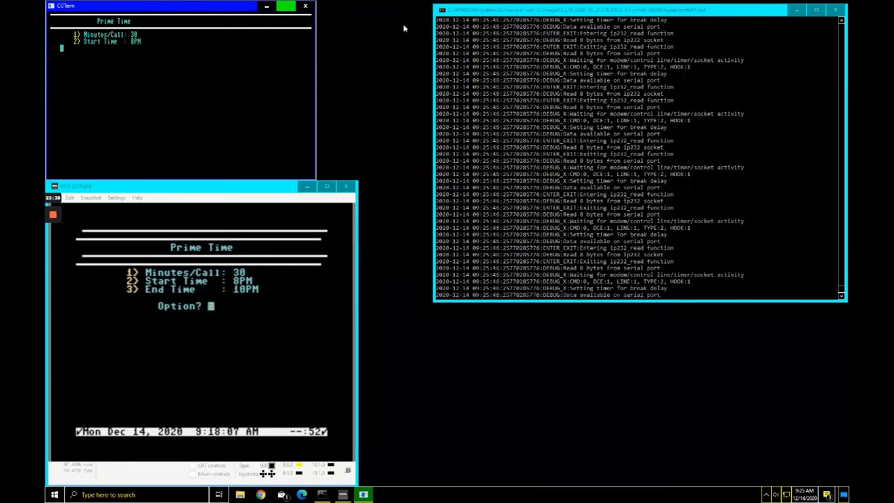
pyautogui.press('Return')
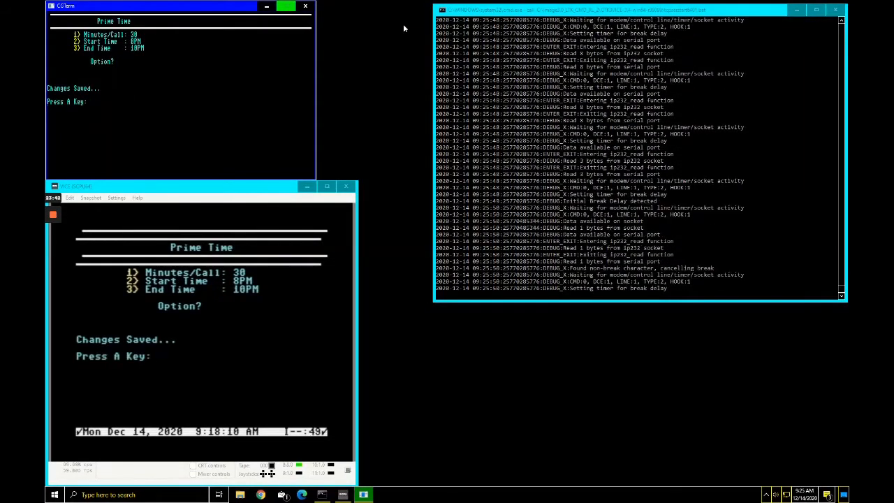
pyautogui.press('Return')
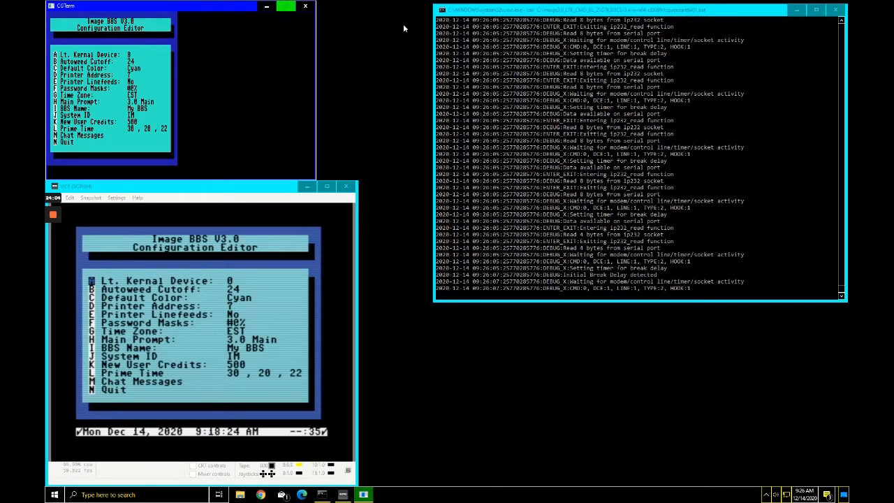
pyautogui.press('m')
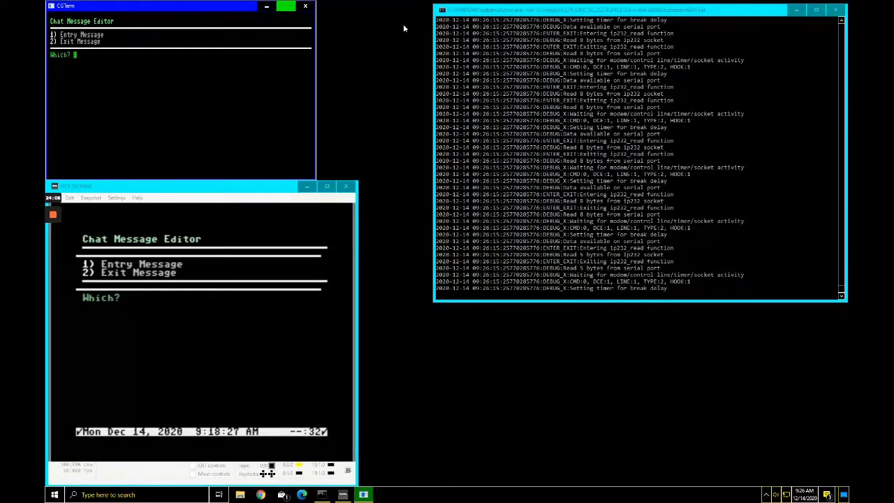
# Step: Leave the chat entry and exit messages unchanged, then quit to the main Configuration Editor menu
pyautogui.press('1')
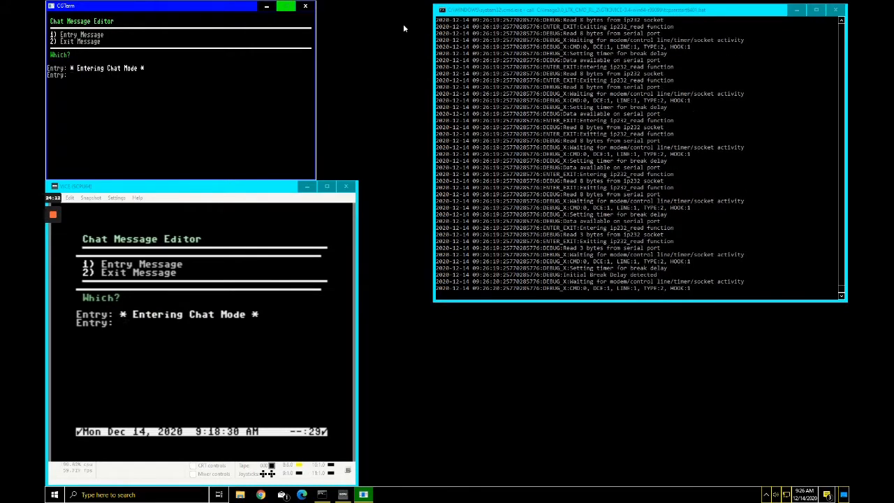
pyautogui.press('Return')
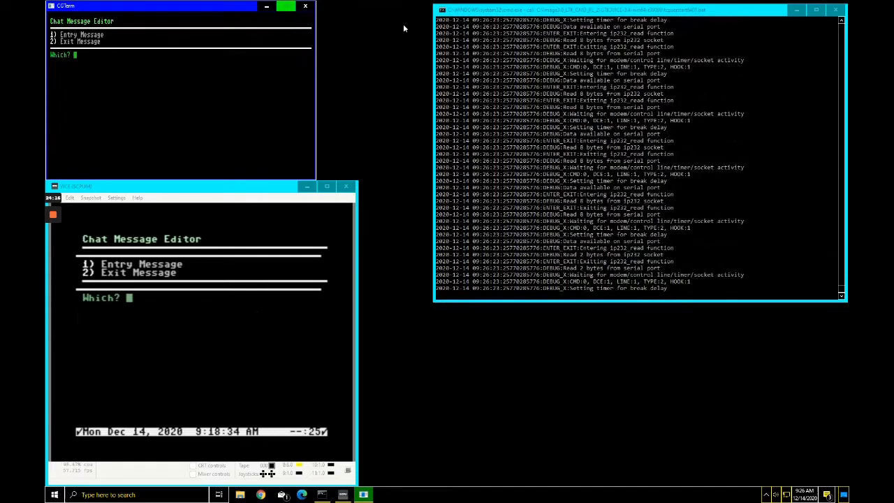
pyautogui.press('2')
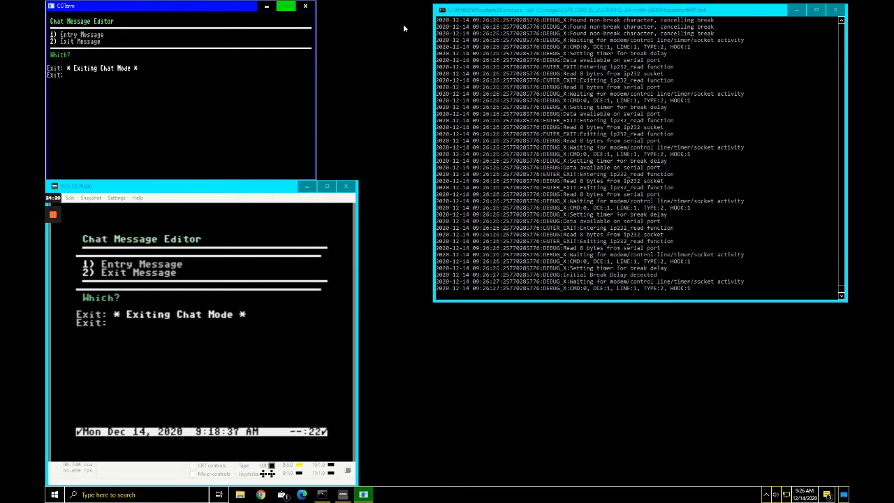
pyautogui.press('Return')
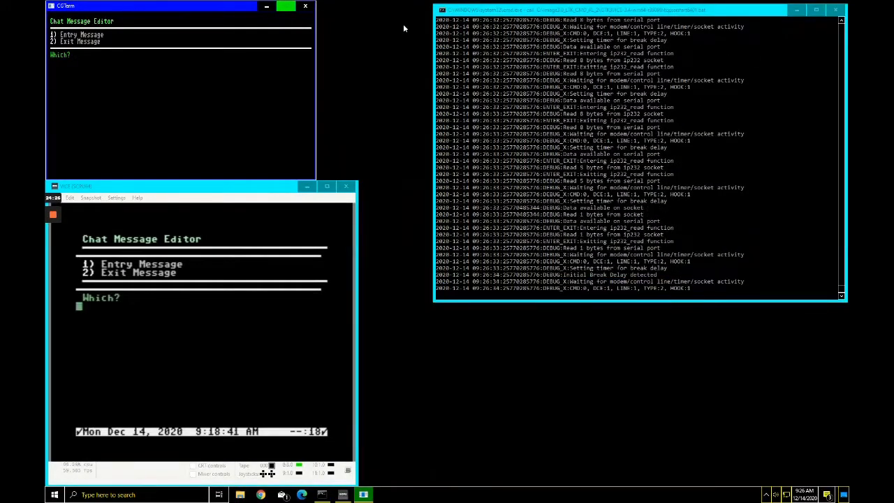
pyautogui.press('2')
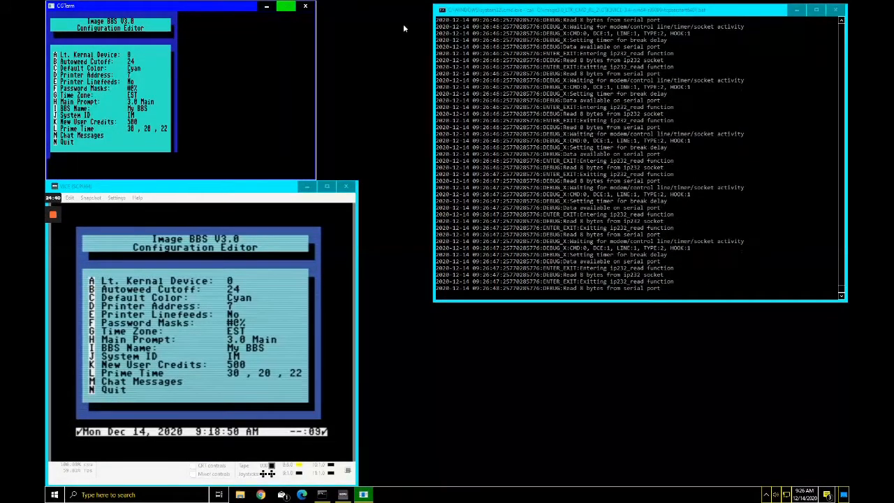
pyautogui.press('n')
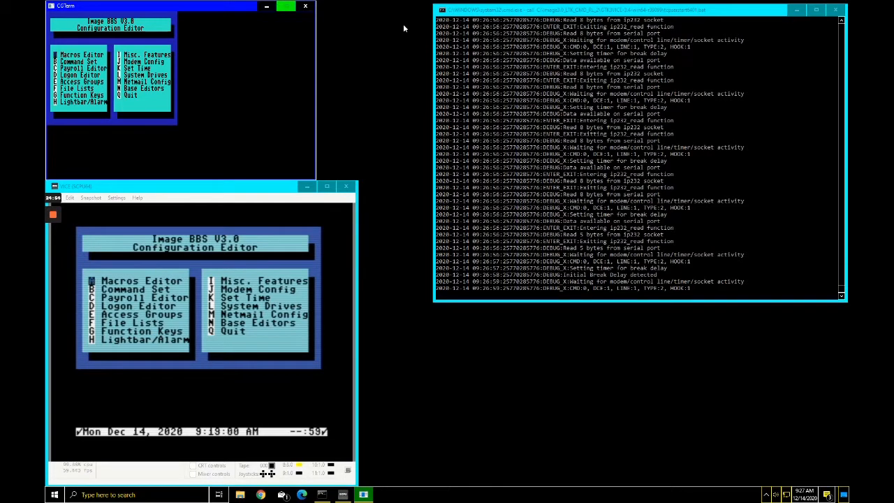
# Step: Open the Glink232 Modem Config screen with J from the main menu
pyautogui.press('j')
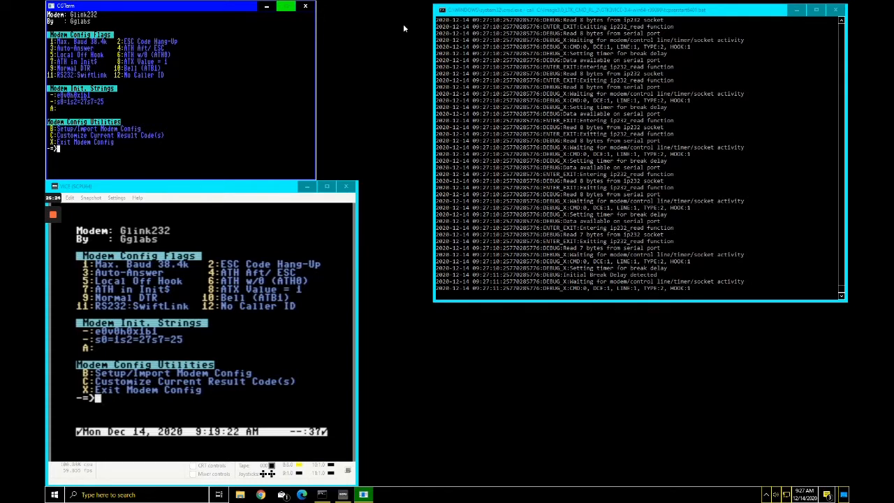
# Step: Try Max. Baud 19.2k, restore it to 38.4k, and save the modem flags on exit
pyautogui.write('1 (Flag 1')
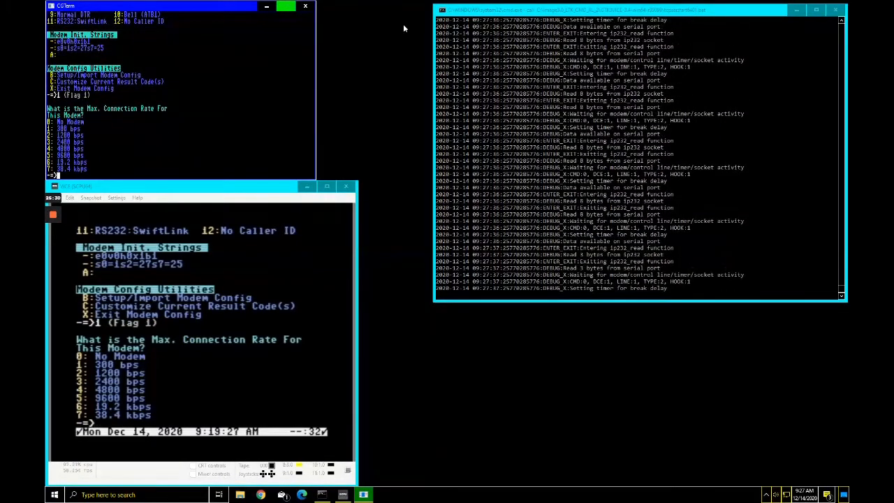
pyautogui.write('6')
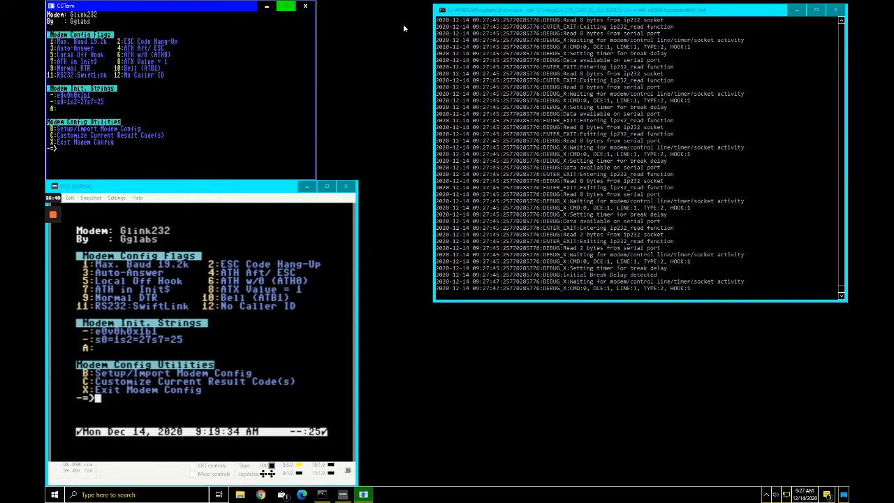
pyautogui.write('1')
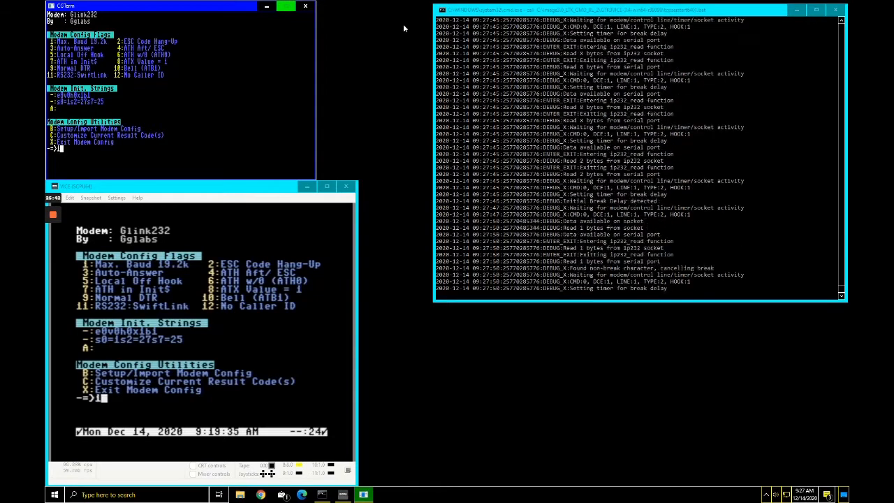
pyautogui.press('Return')
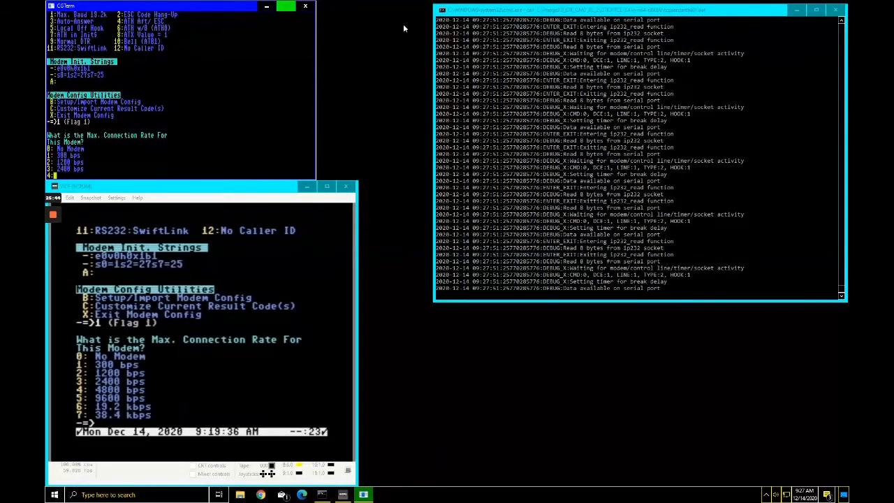
pyautogui.press('7')
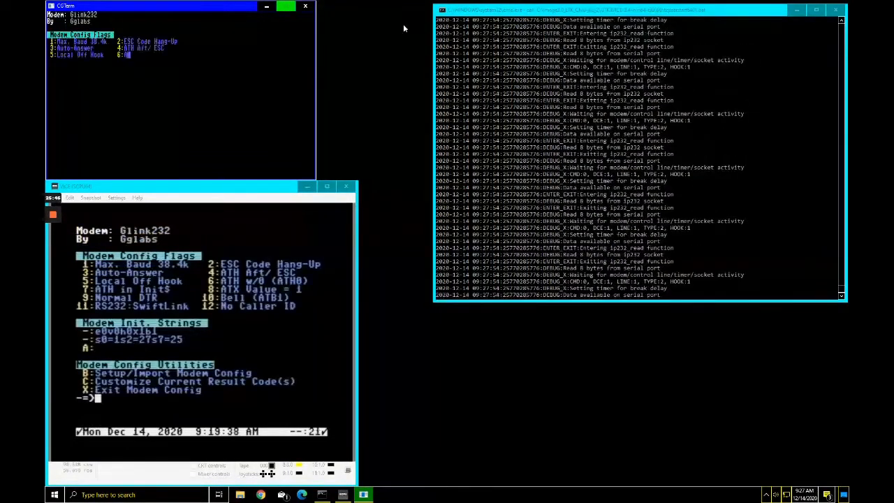
pyautogui.press('x')
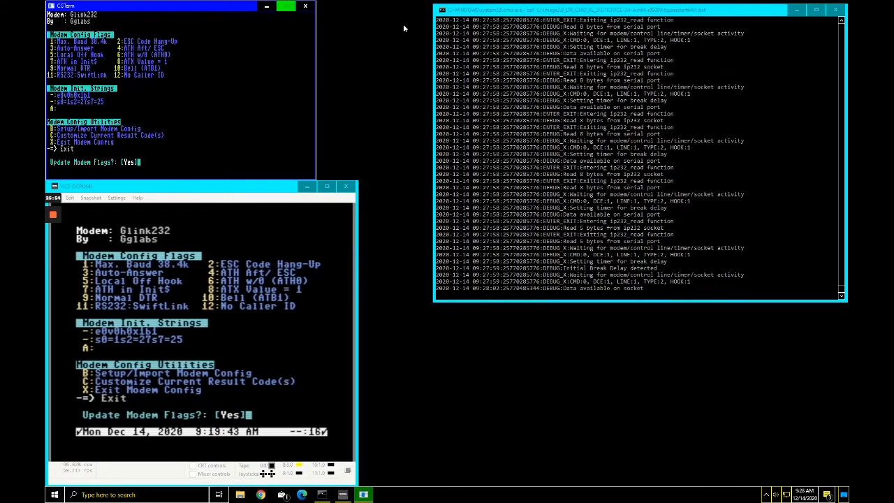
pyautogui.press('Return')
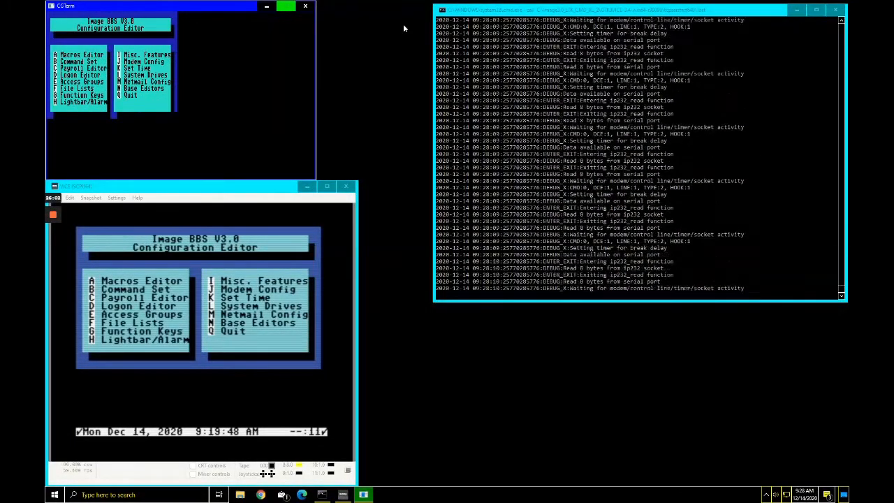
# Step: In Set Time, enter the date as day 2, month 12, date 14, year 20
pyautogui.press('k')
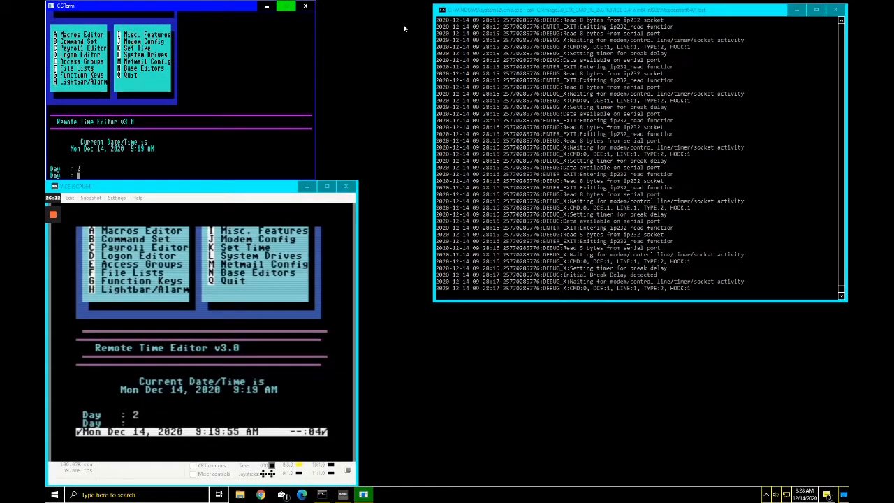
pyautogui.write('2')
pyautogui.press('Return')
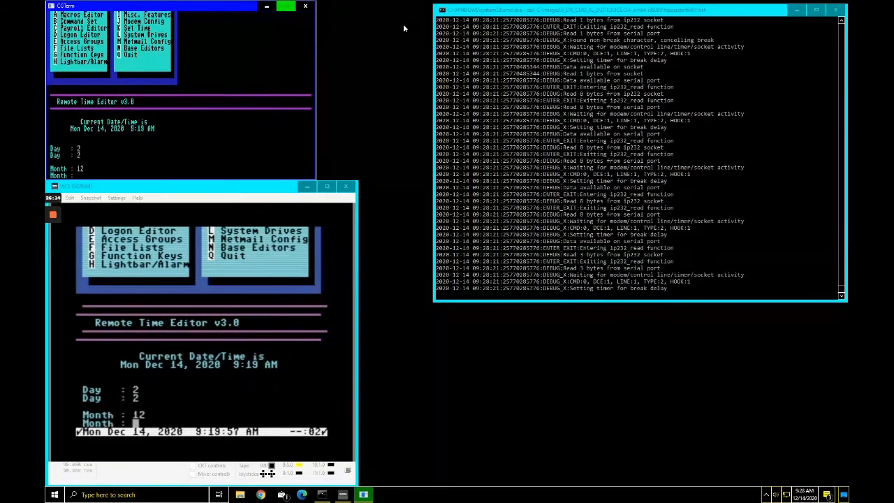
pyautogui.write('12')
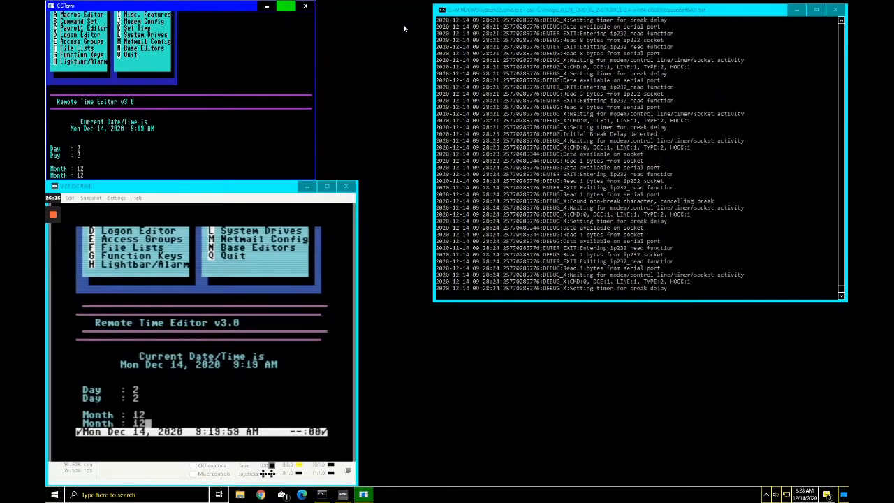
pyautogui.press('Return')
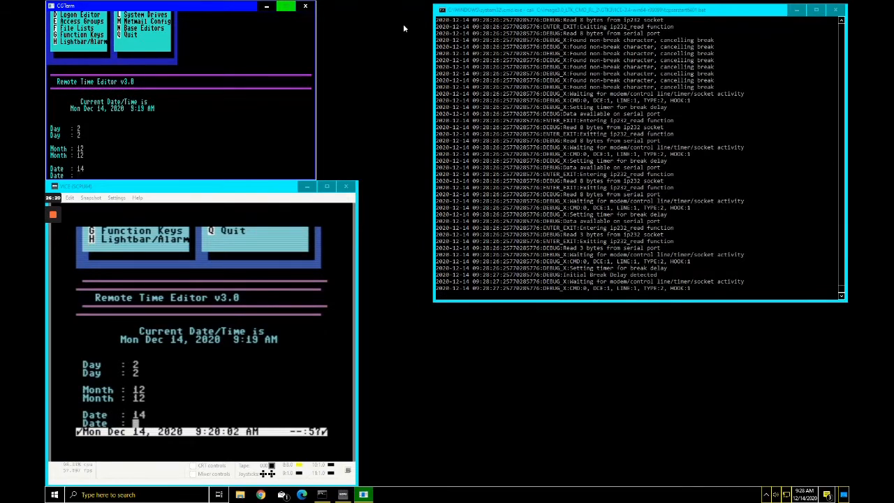
pyautogui.write('14')
pyautogui.press('Return')
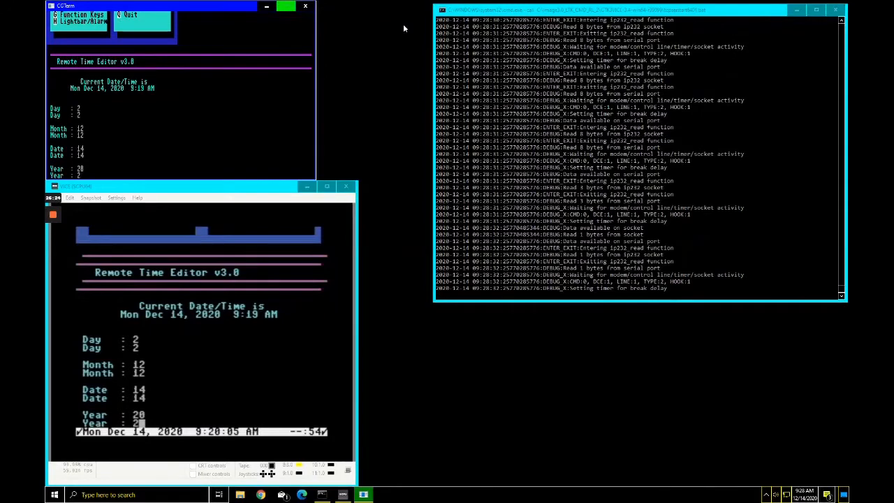
pyautogui.write('20')
pyautogui.press('Return')
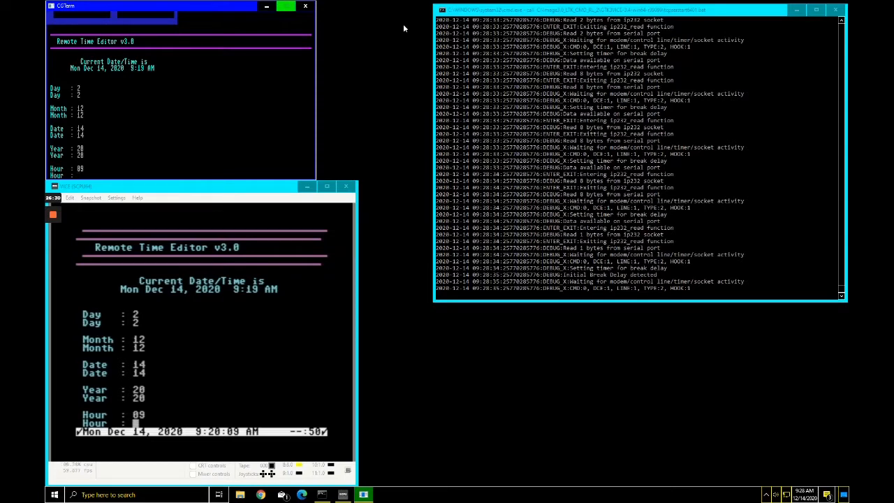
# Step: Enter the time as 09:28 AM and confirm the new date and time
pyautogui.write('09')
pyautogui.press('Return')
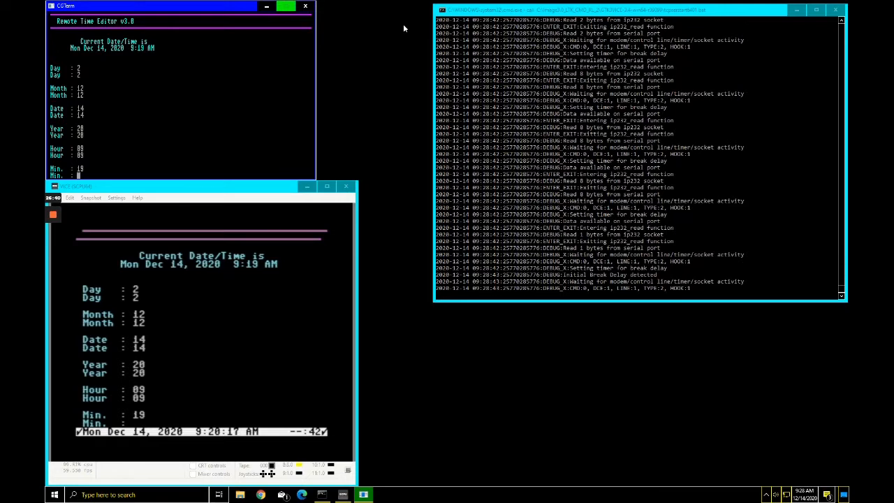
pyautogui.write('20')
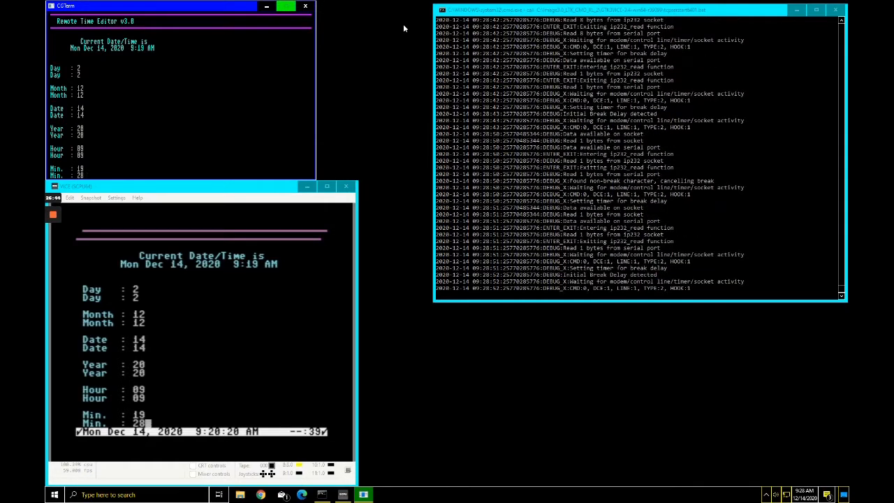
pyautogui.press('Return')
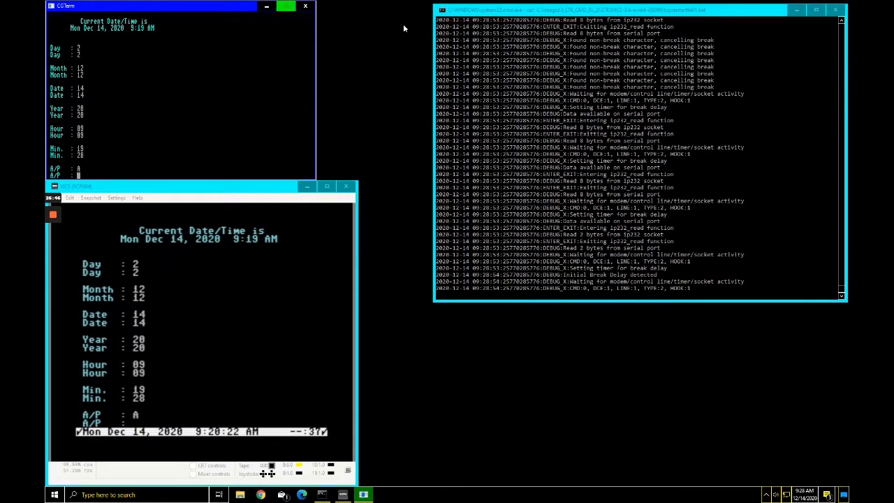
pyautogui.write('A')
pyautogui.press('Return')
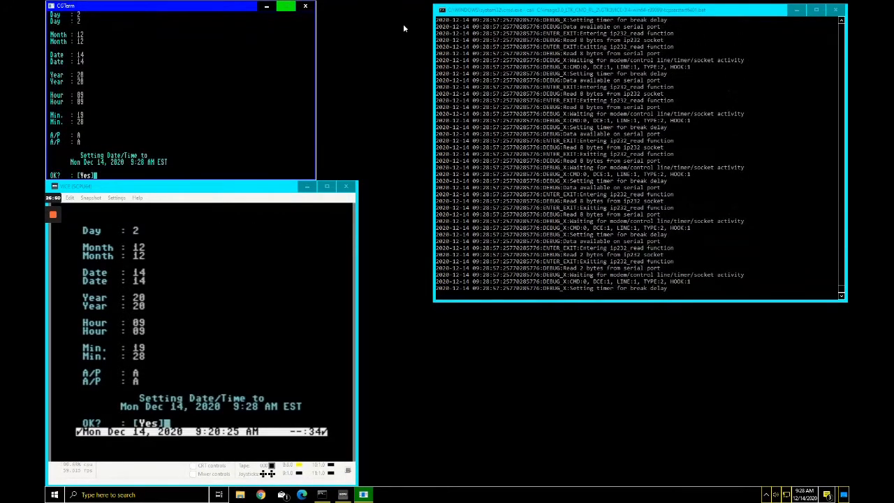
pyautogui.press('Return')
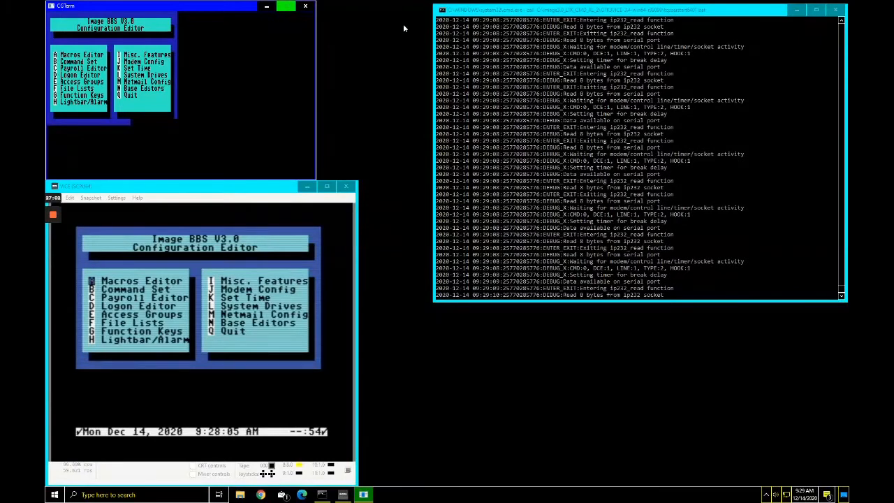
# Step: Review the System Drives settings, return to the main menu, and open Netmail Config
pyautogui.press('l')
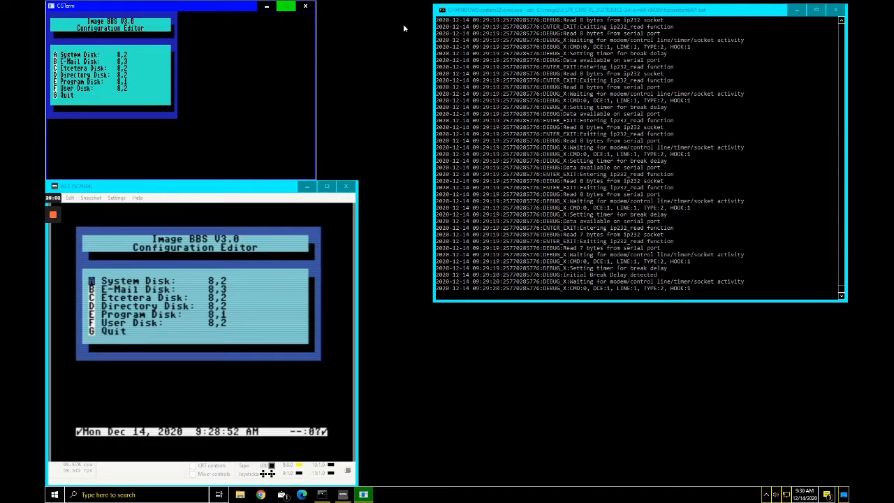
pyautogui.press('g')
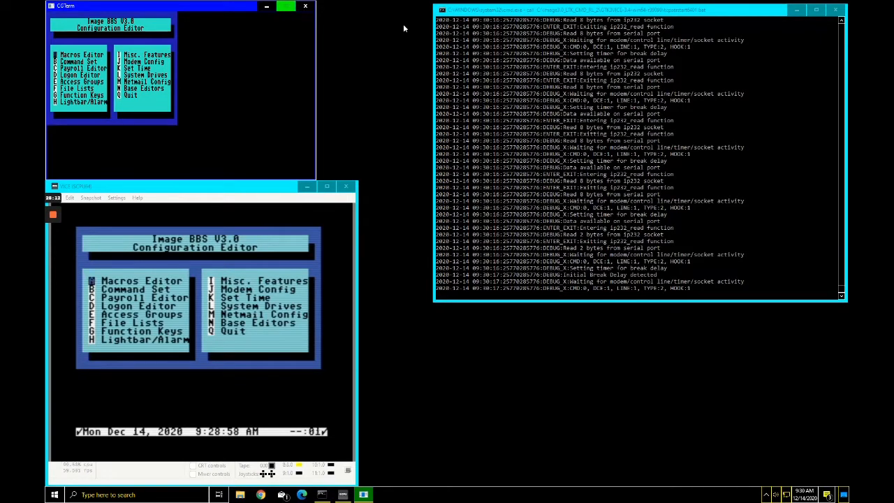
pyautogui.press('m')
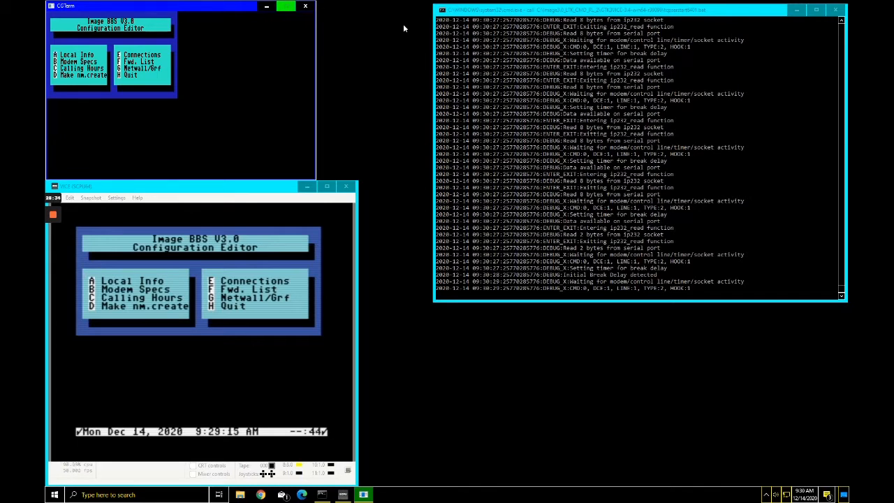
# Step: Load the Netwall/Grf netmail module, then quit to the main Configuration Editor menu
pyautogui.press('g')
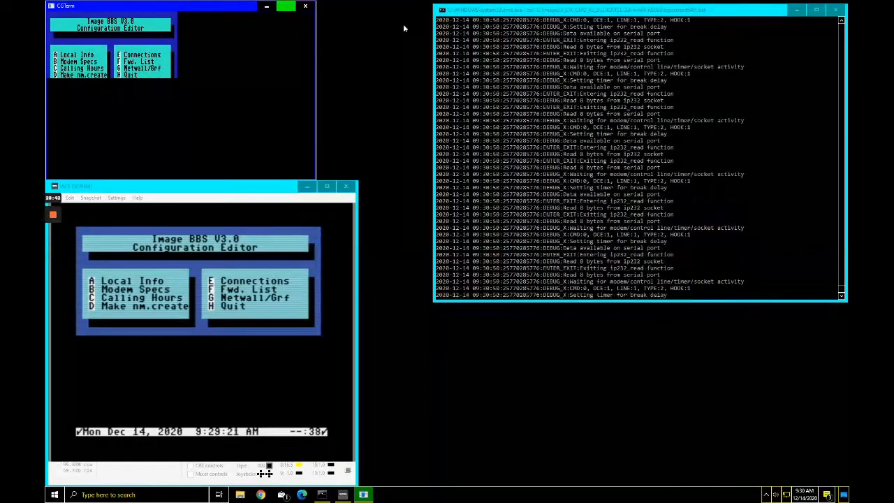
pyautogui.press('h')
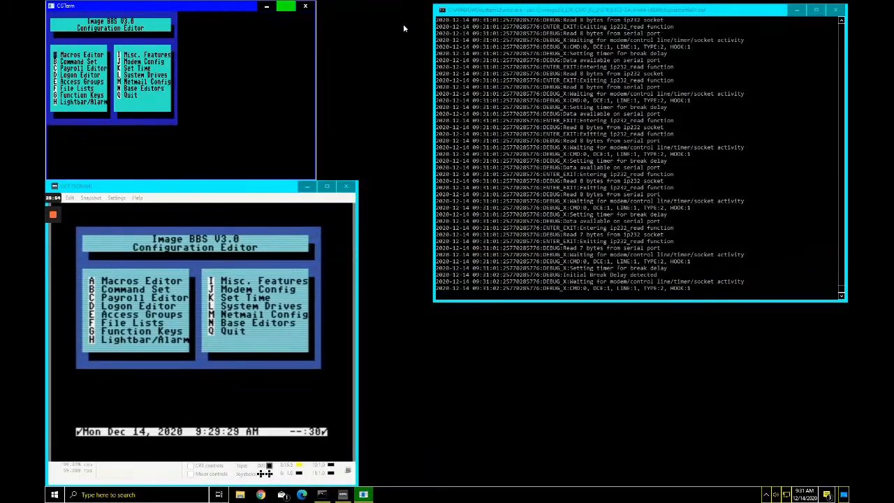
# Step: Show the Image BBS V3.0 Base Editor Programs menu, listing Find Access through Netfiles
pyautogui.press('n')
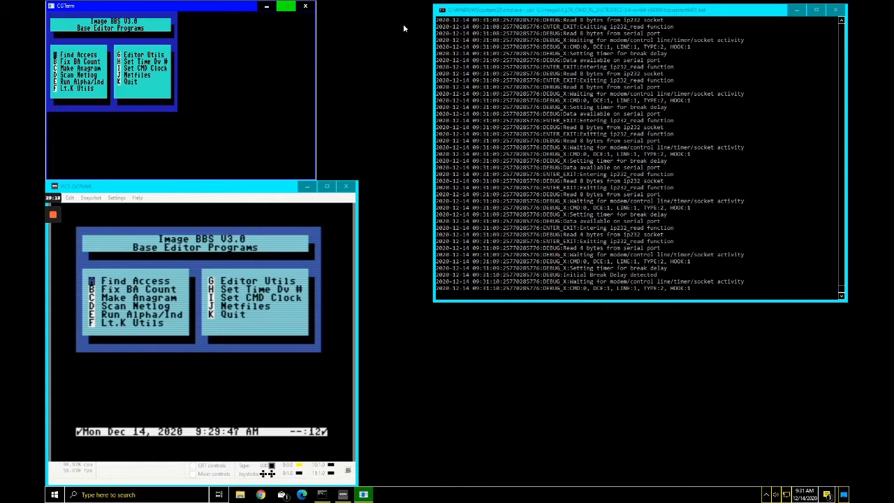
pyautogui.moveTo(55, 216)
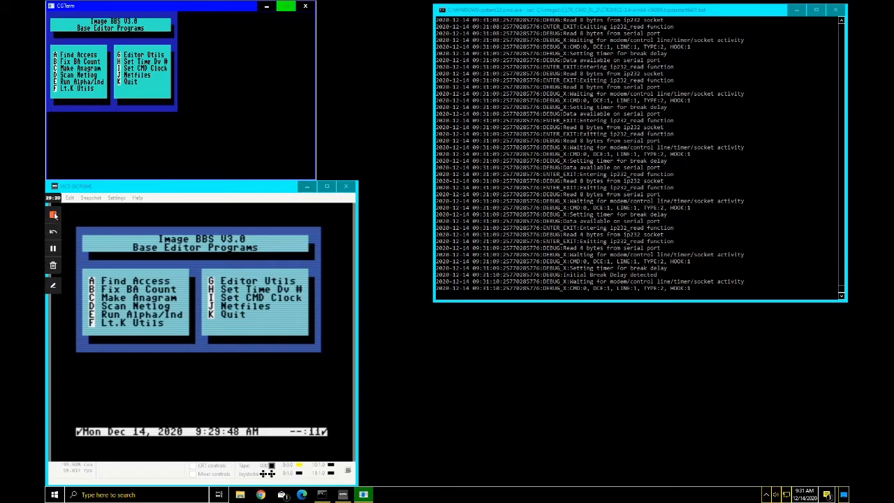